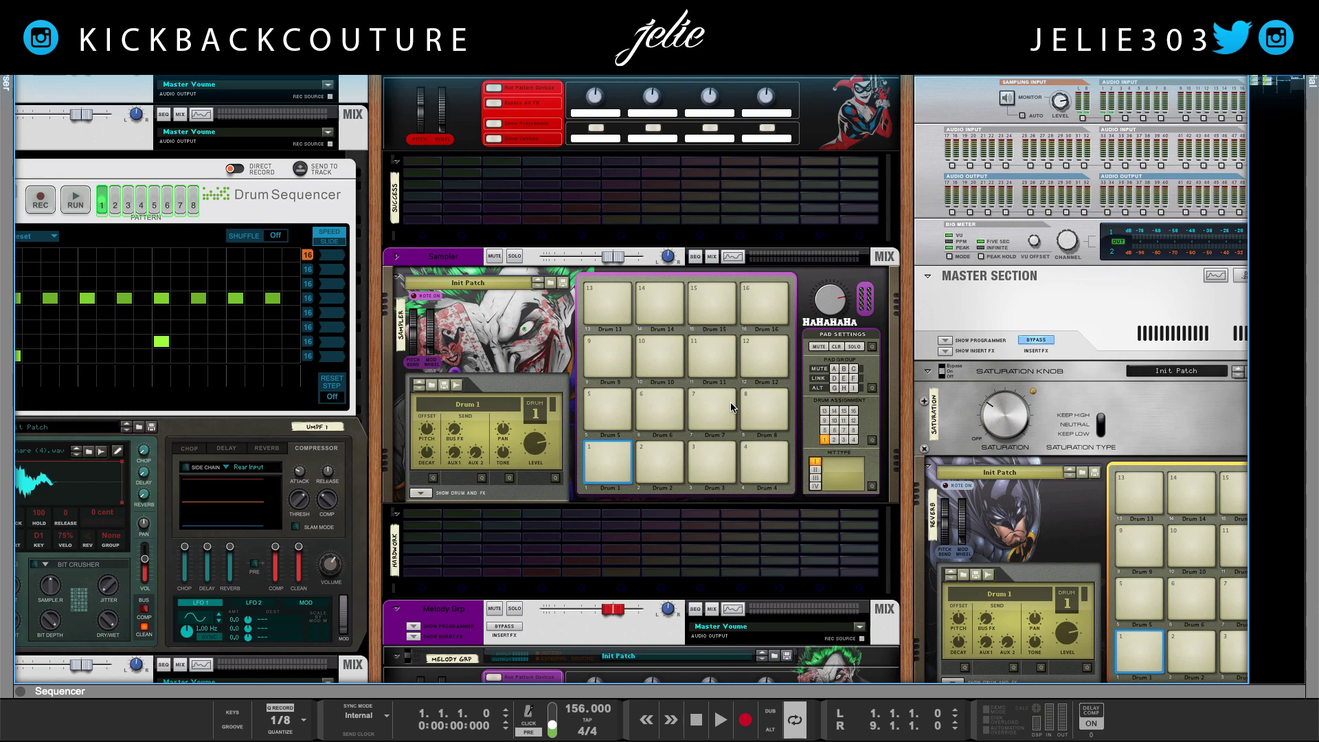
# - Open the browser and look through the effect and utility device categories
pyautogui.scroll(-6, 732, 407)
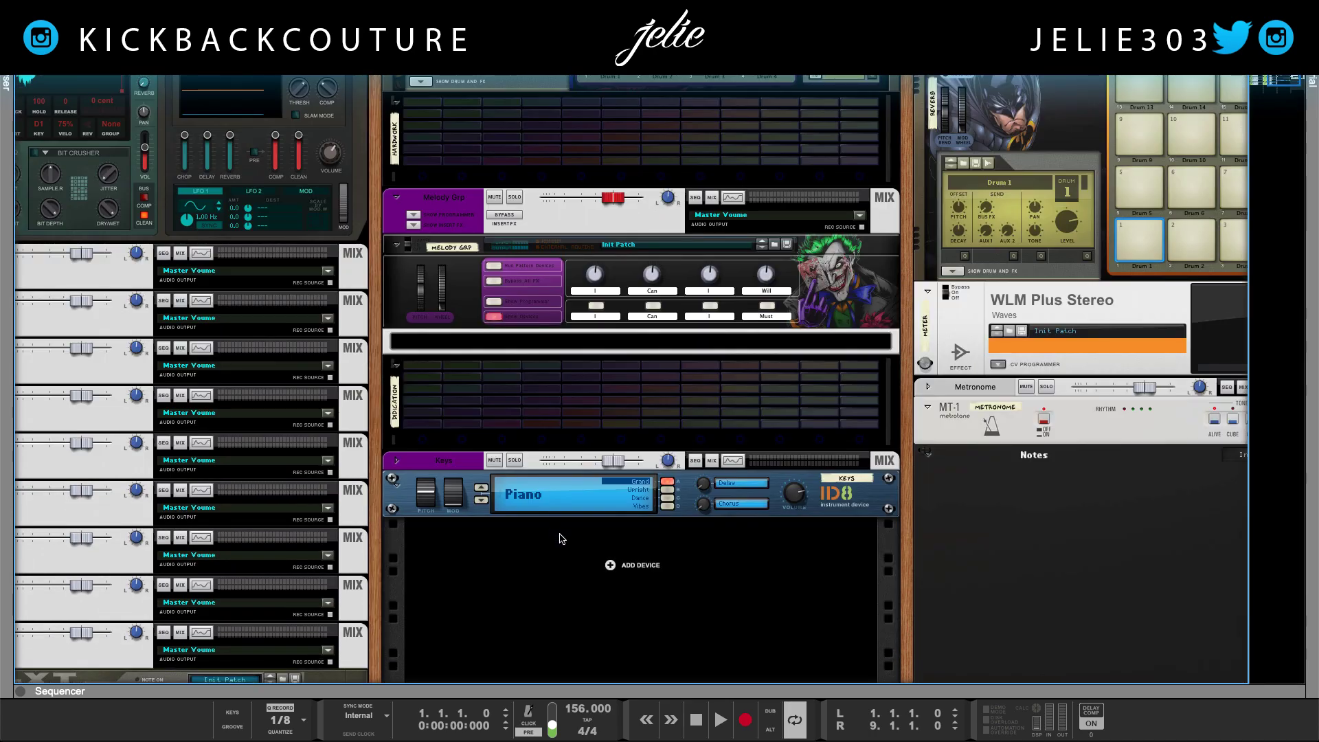
pyautogui.press('F3')
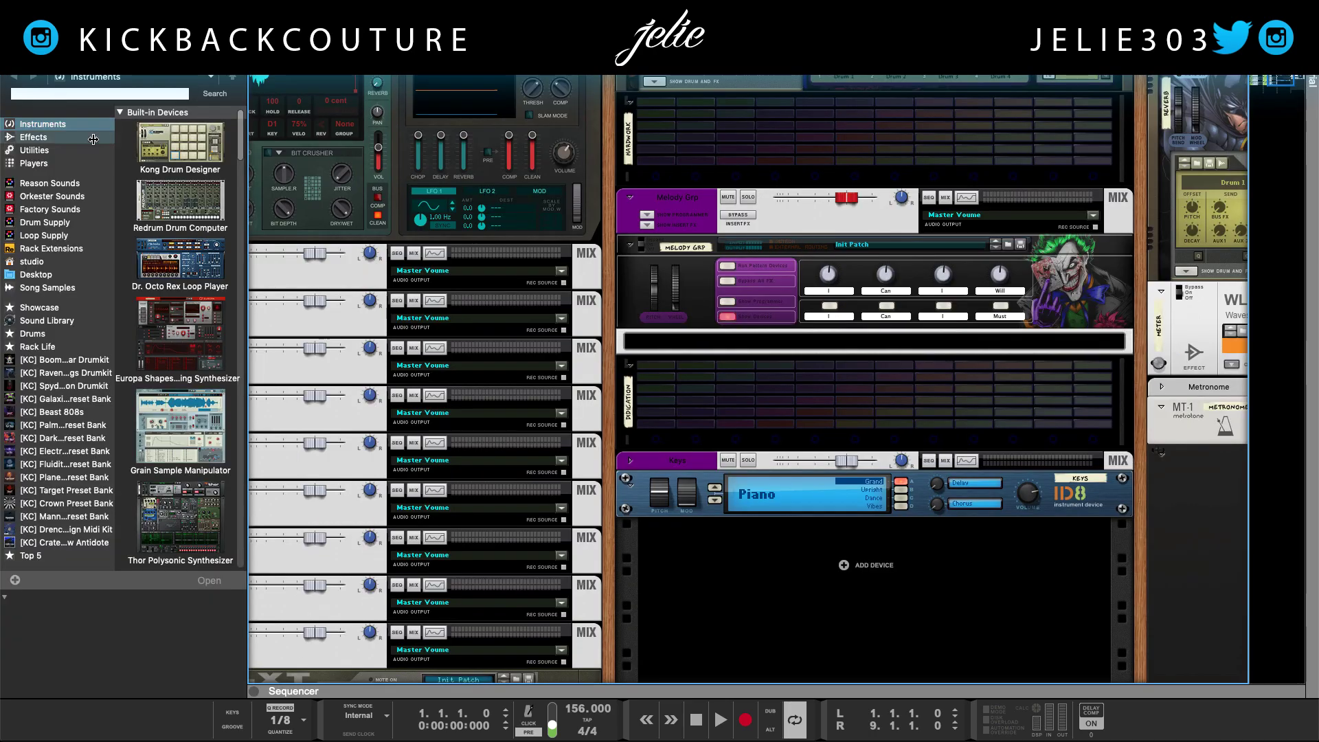
pyautogui.click(53, 138)
pyautogui.click(59, 152)
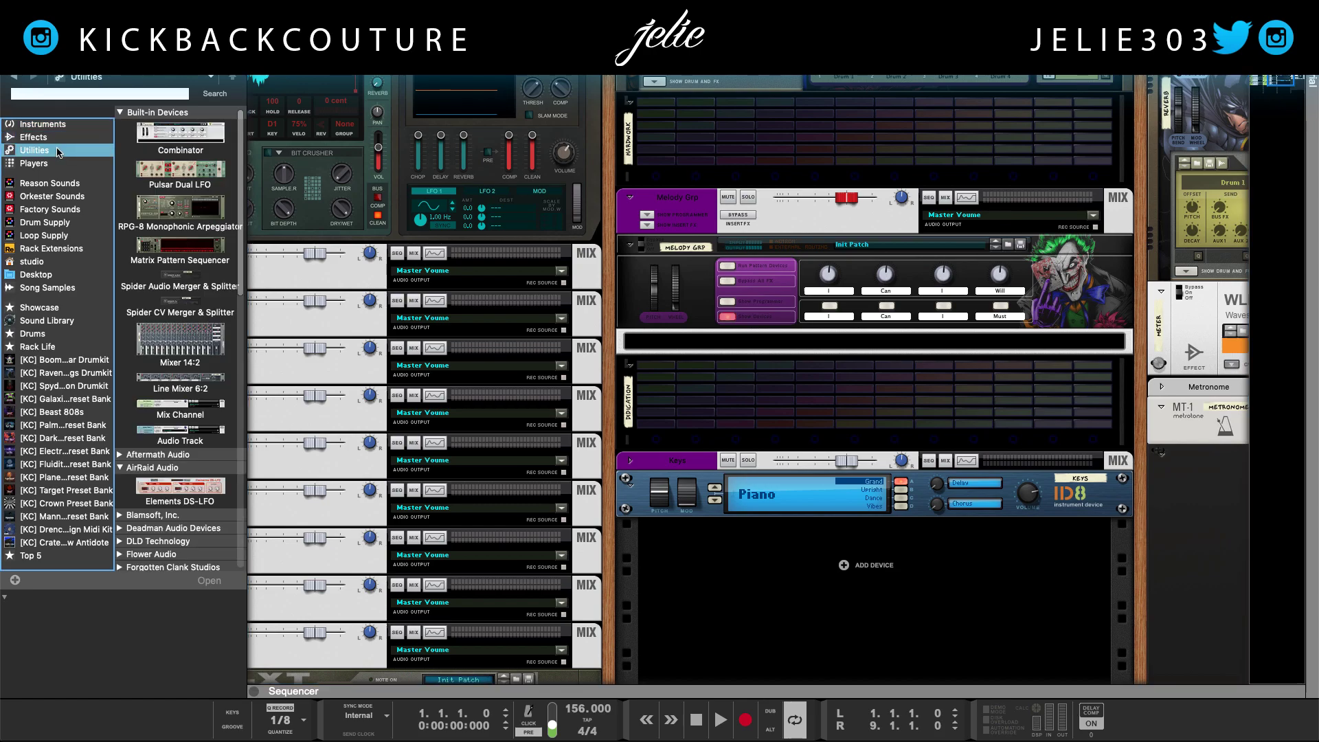
pyautogui.press('Up')
pyautogui.press('Up')
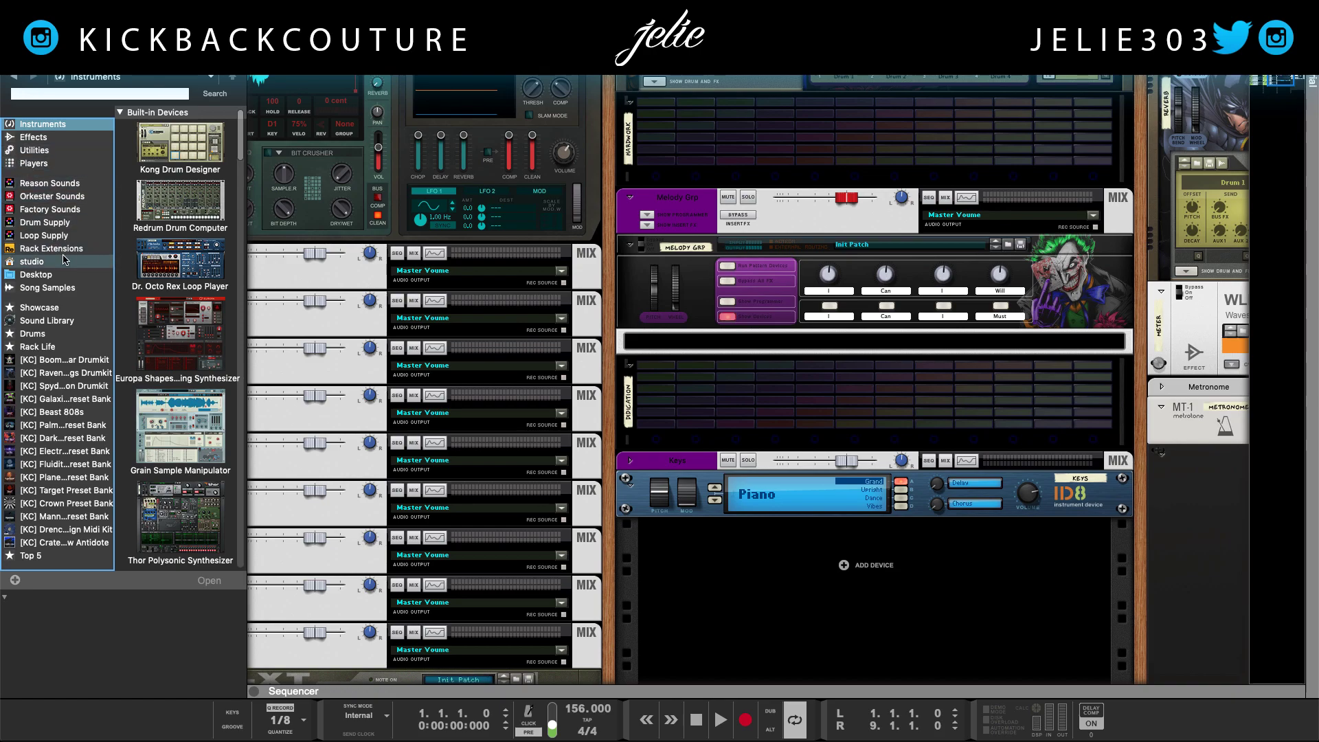
# - Load ts_drm124_flamingo_top.rx2 from Loop Supply > House into a new Dr. OctoRex
pyautogui.click(45, 235)
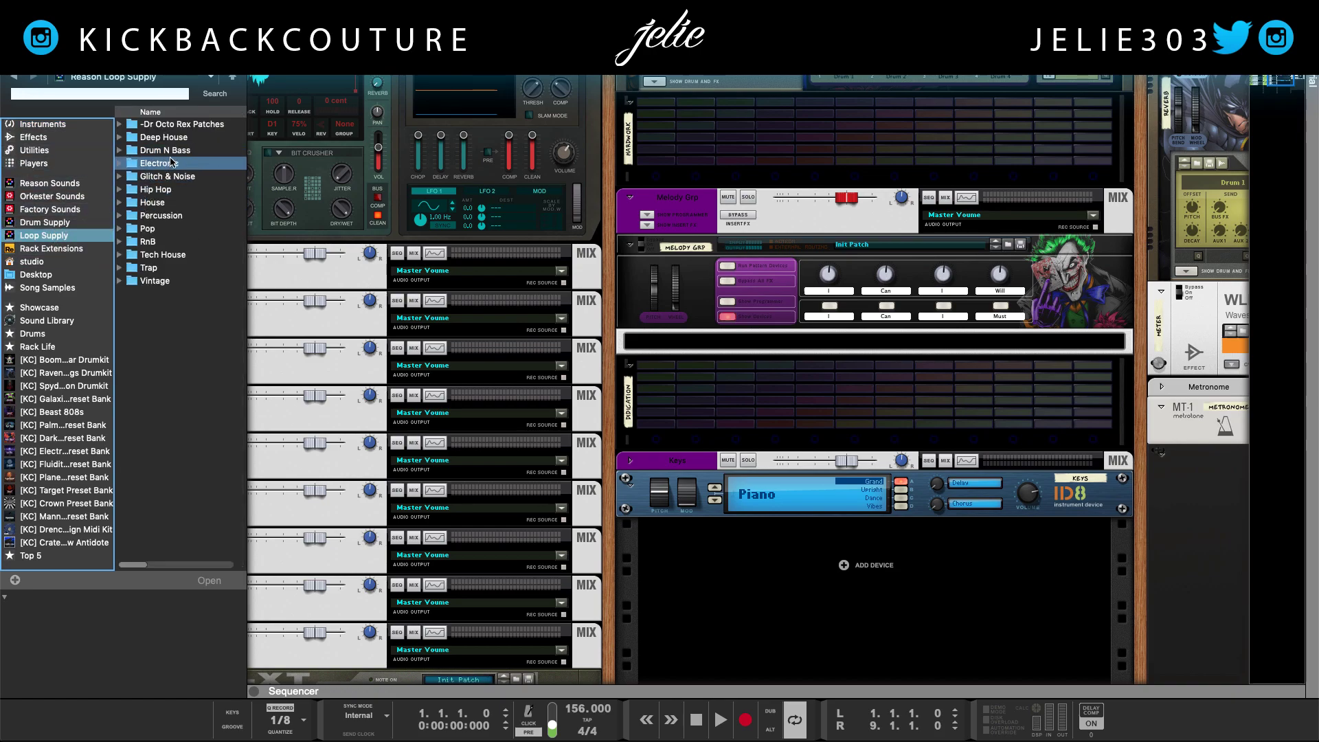
pyautogui.doubleClick(181, 202)
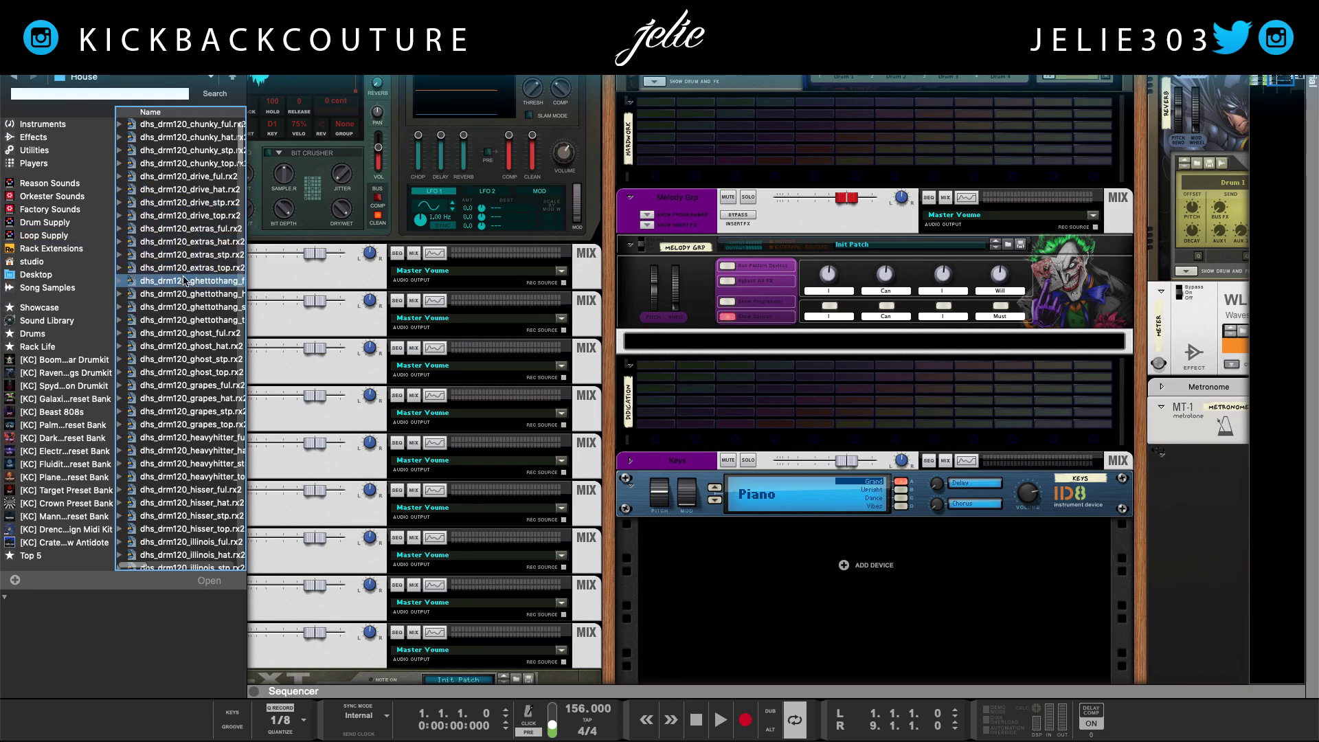
pyautogui.scroll(-20, 184, 280)
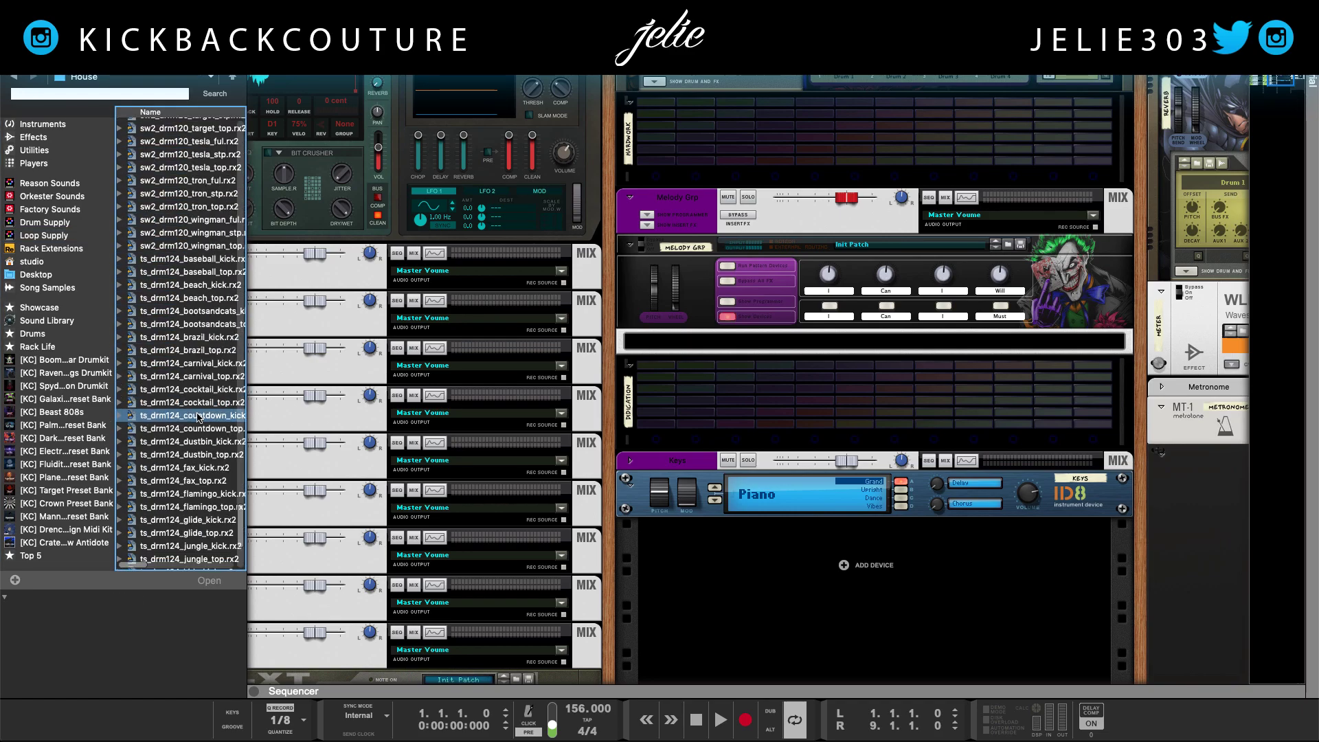
pyautogui.scroll(-2, 198, 417)
pyautogui.click(198, 417)
pyautogui.scroll(4, 180, 292)
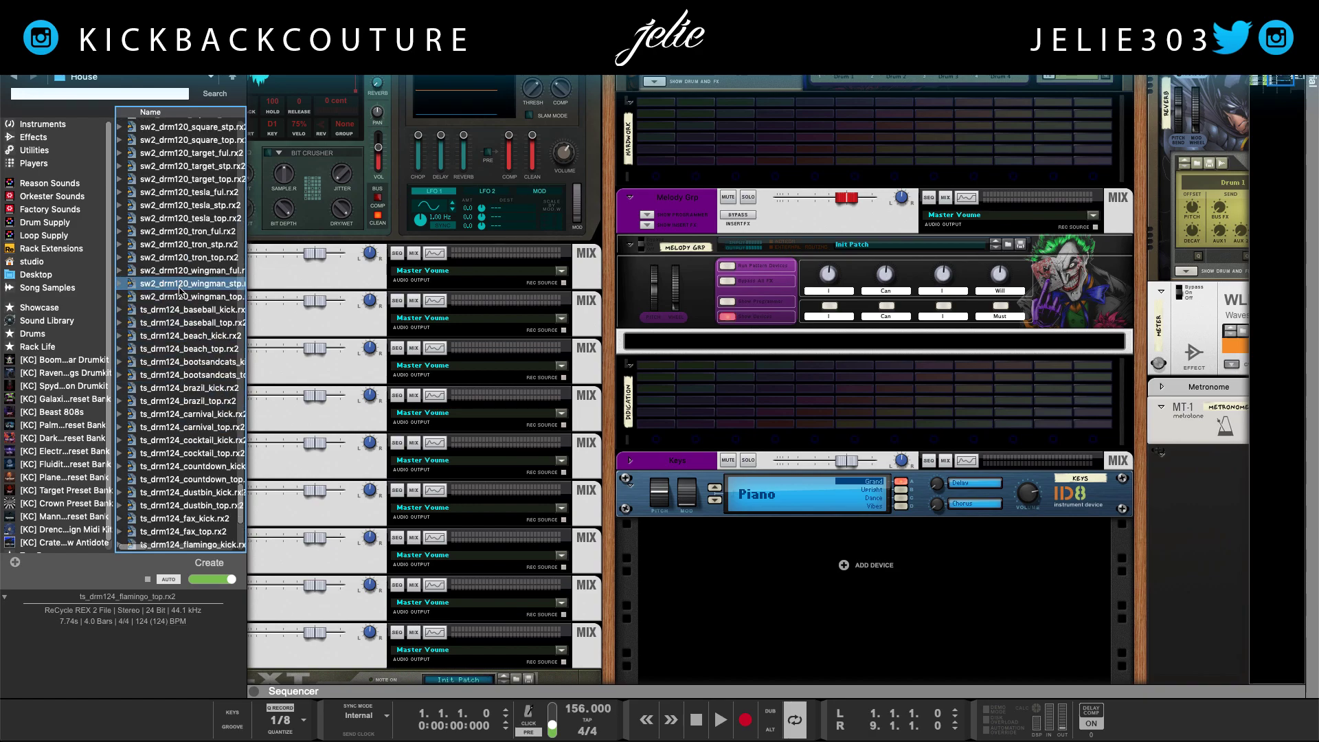
pyautogui.scroll(5, 180, 292)
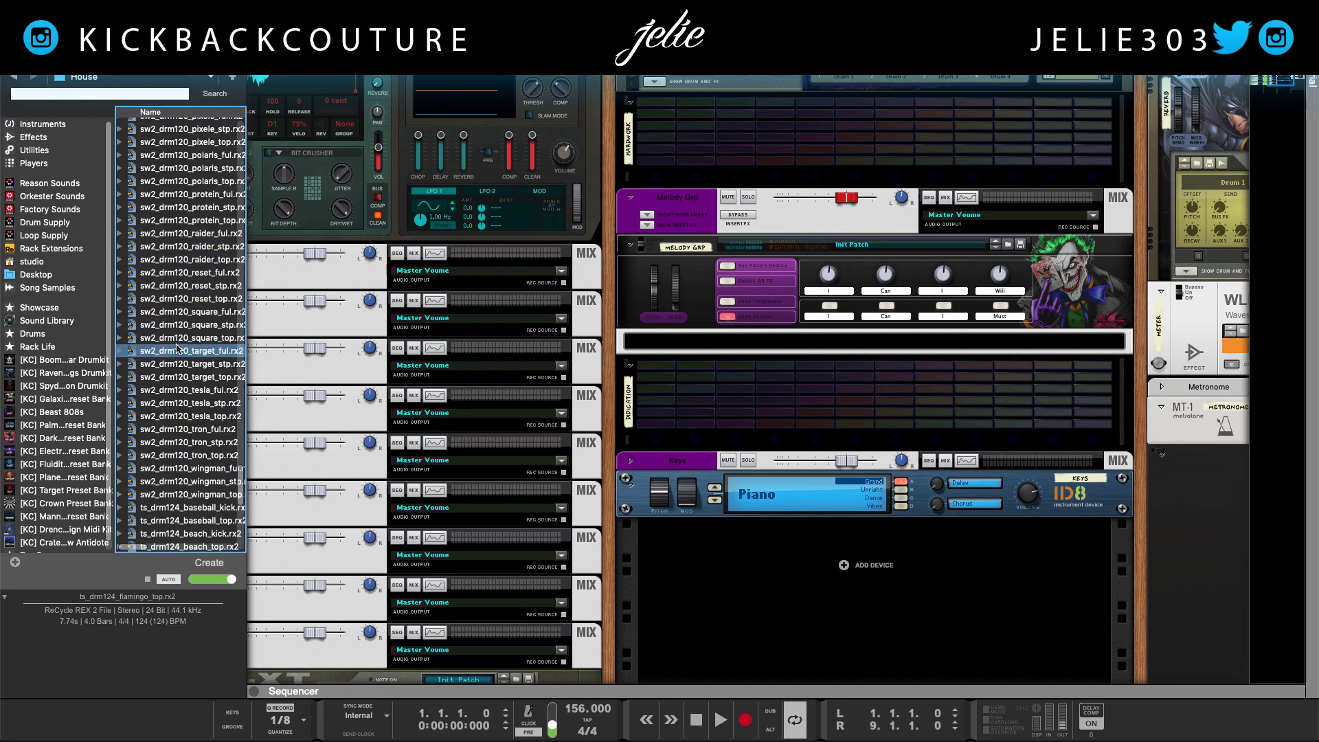
pyautogui.scroll(-12, 177, 349)
pyautogui.doubleClick(173, 295)
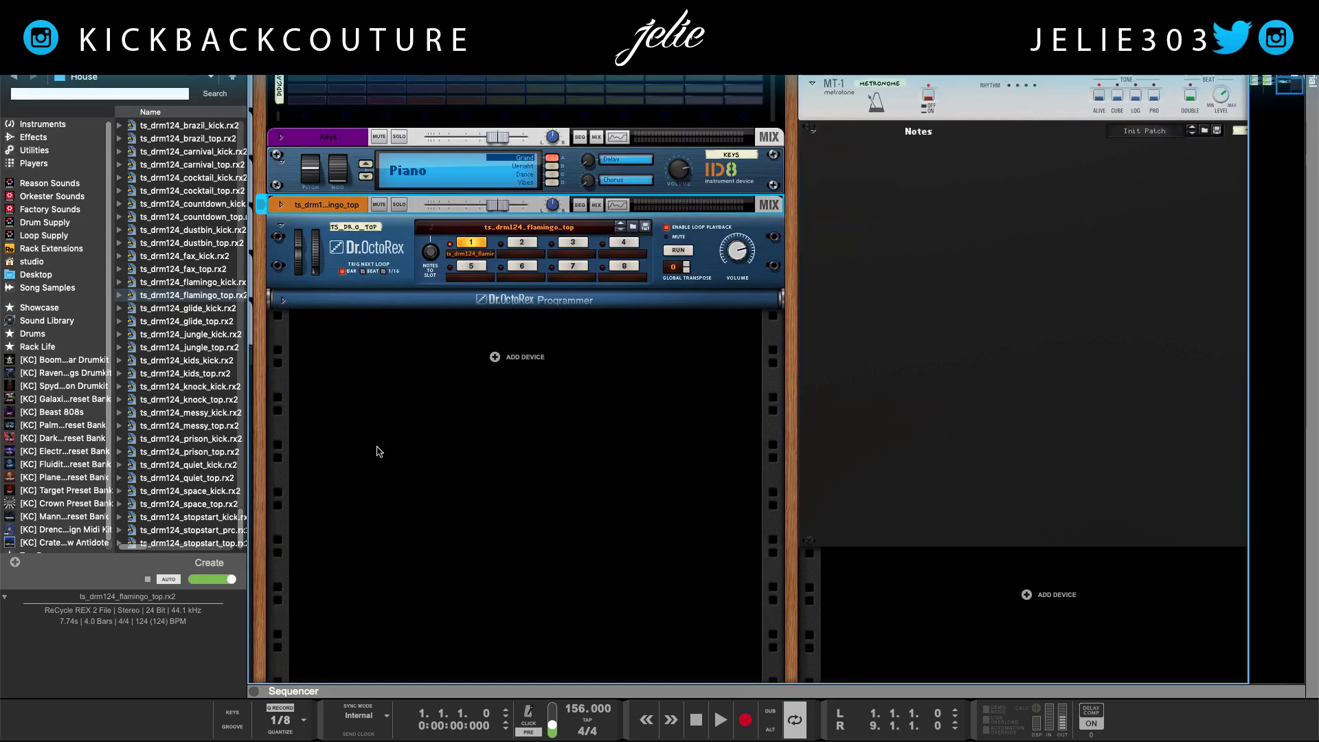
# - Hide the browser, set the Dr. OctoRex flamingo loop running, and expand its mixer channel strip
pyautogui.press('F3')
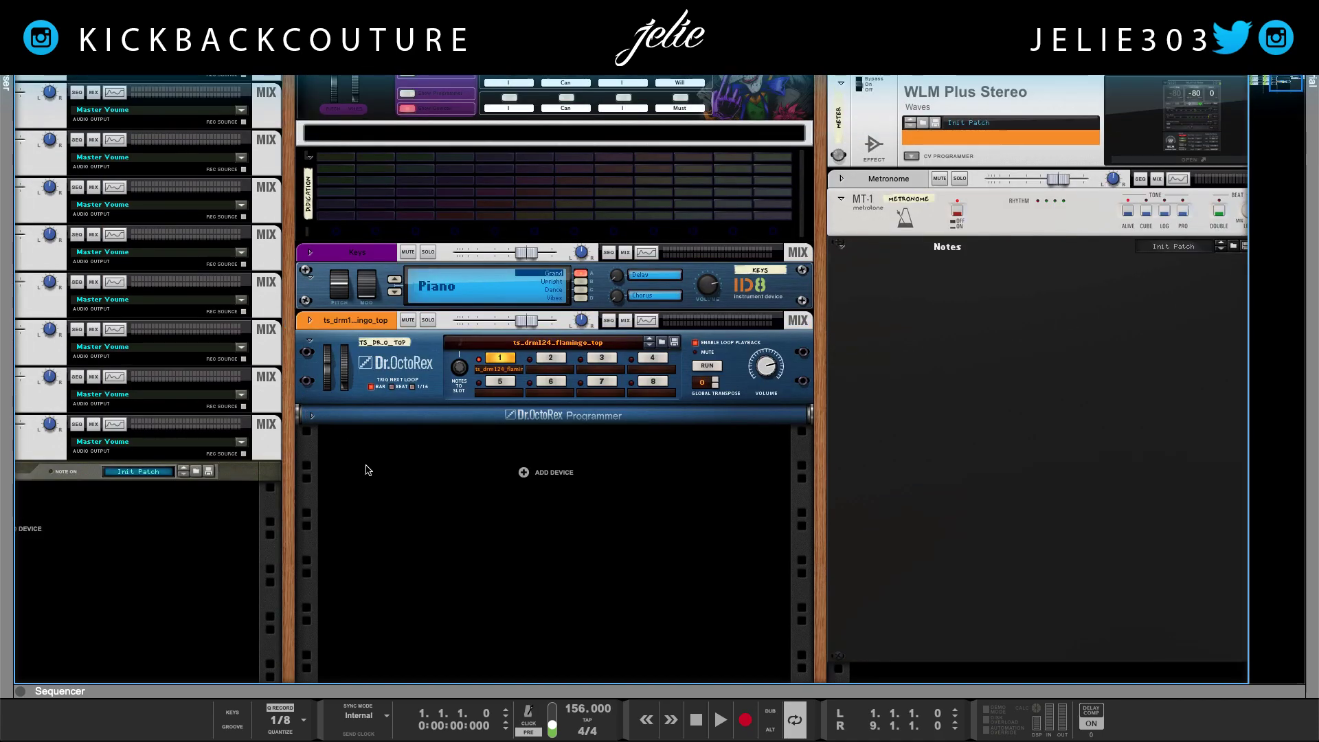
pyautogui.click(704, 367)
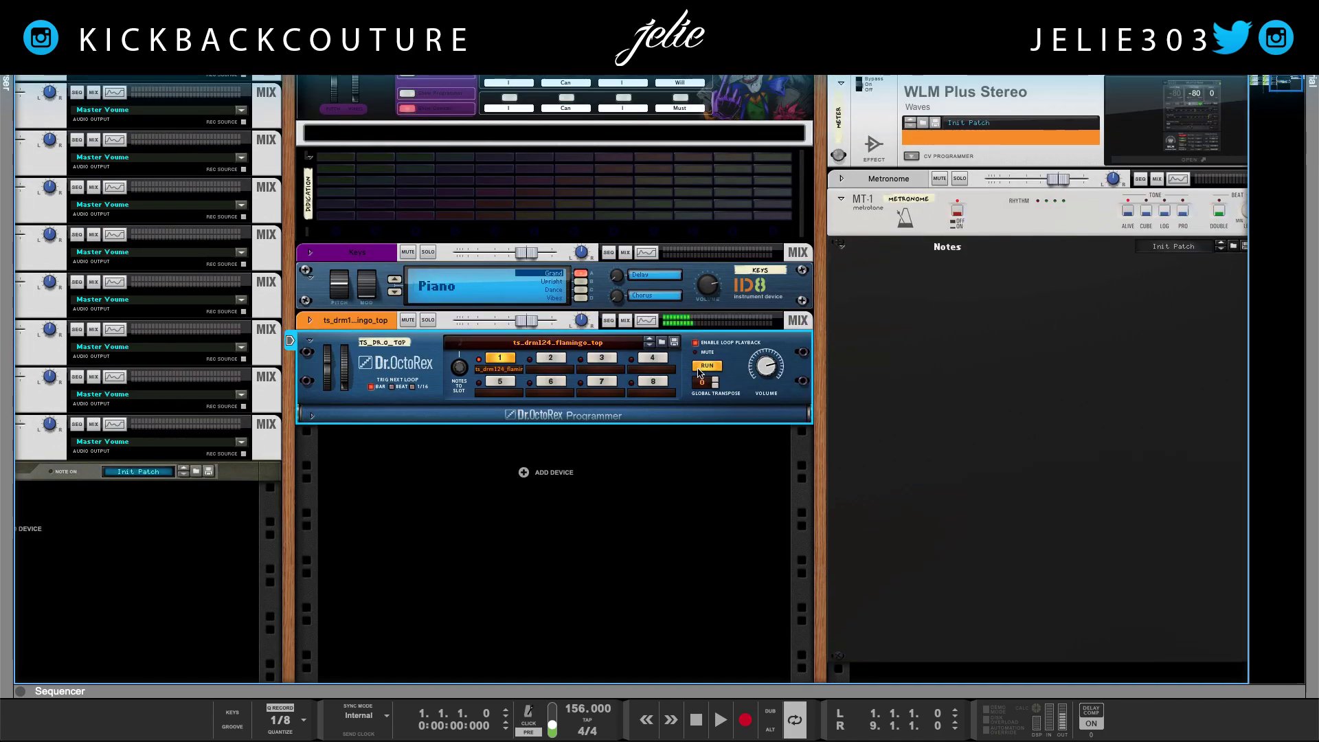
pyautogui.click(310, 321)
# - Insert Processed Pianos into the drum channel's Insert FX from Instruments > Propellerhead Software
pyautogui.click(327, 348)
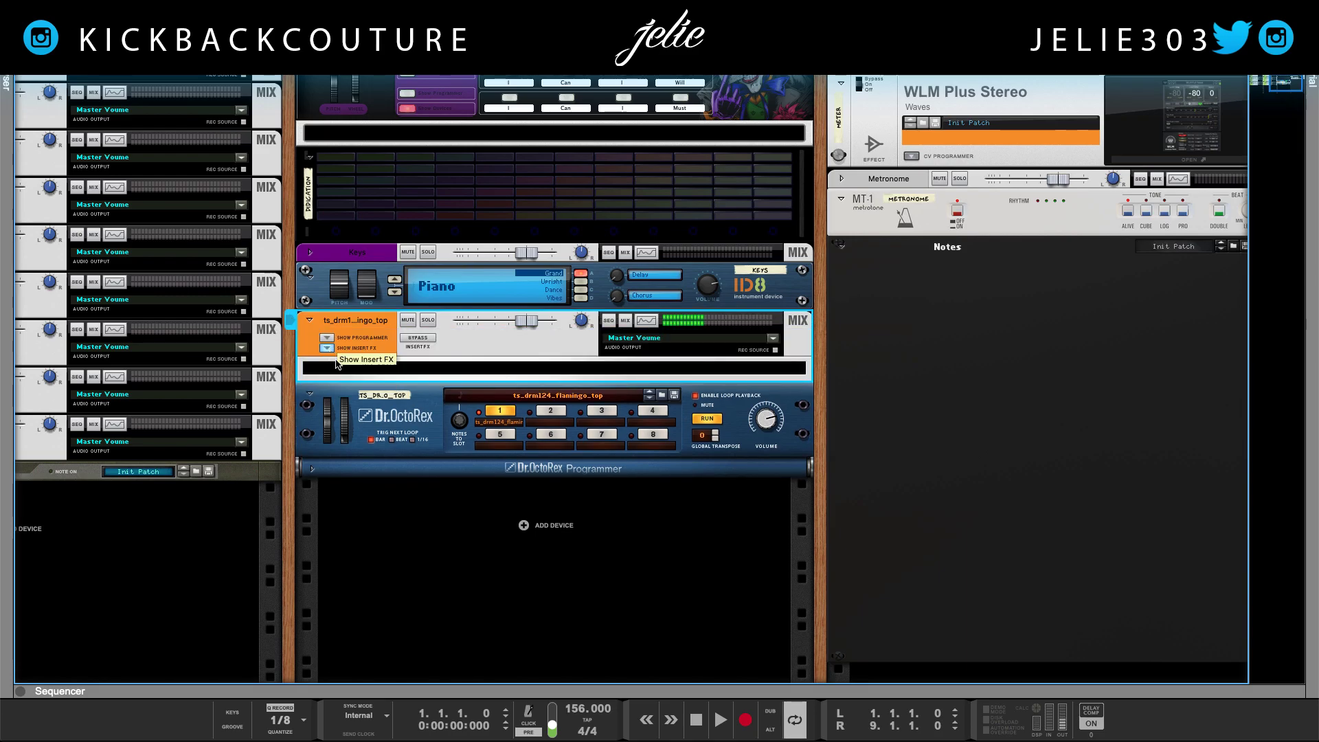
pyautogui.rightClick(337, 365)
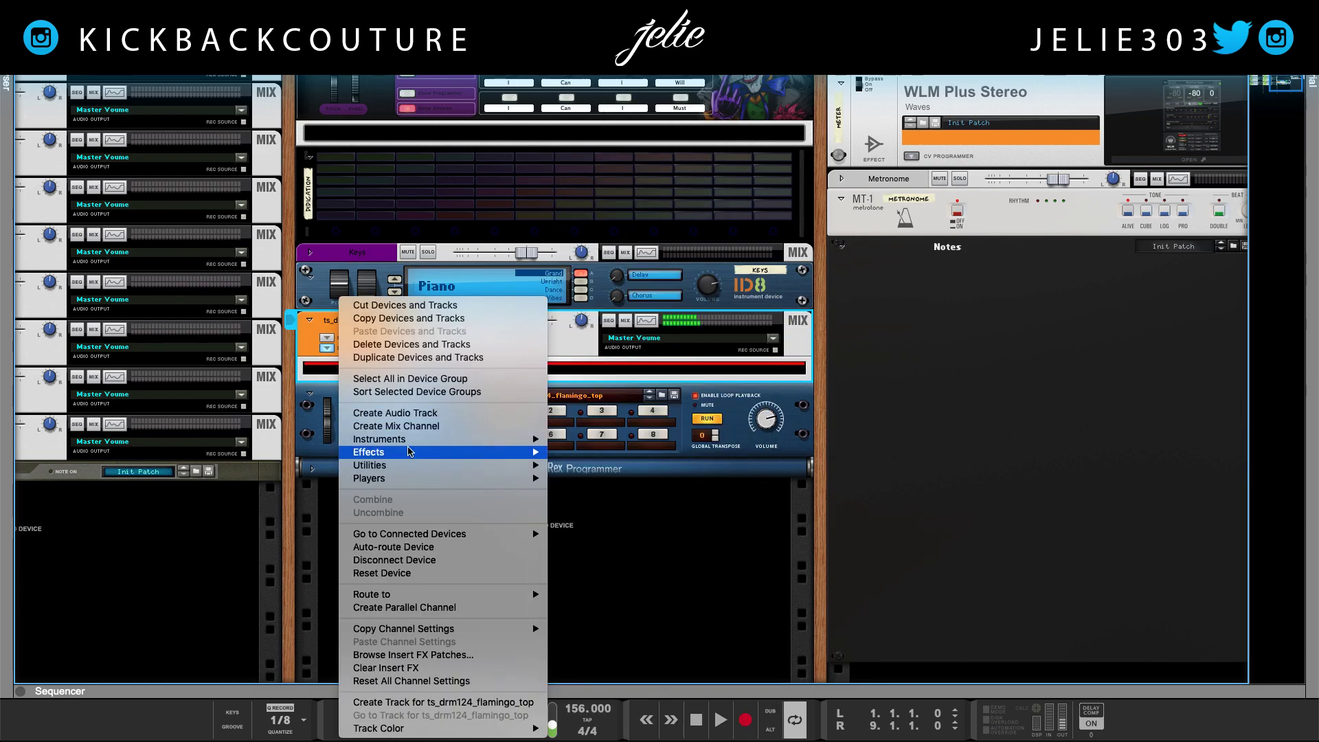
pyautogui.moveTo(408, 452)
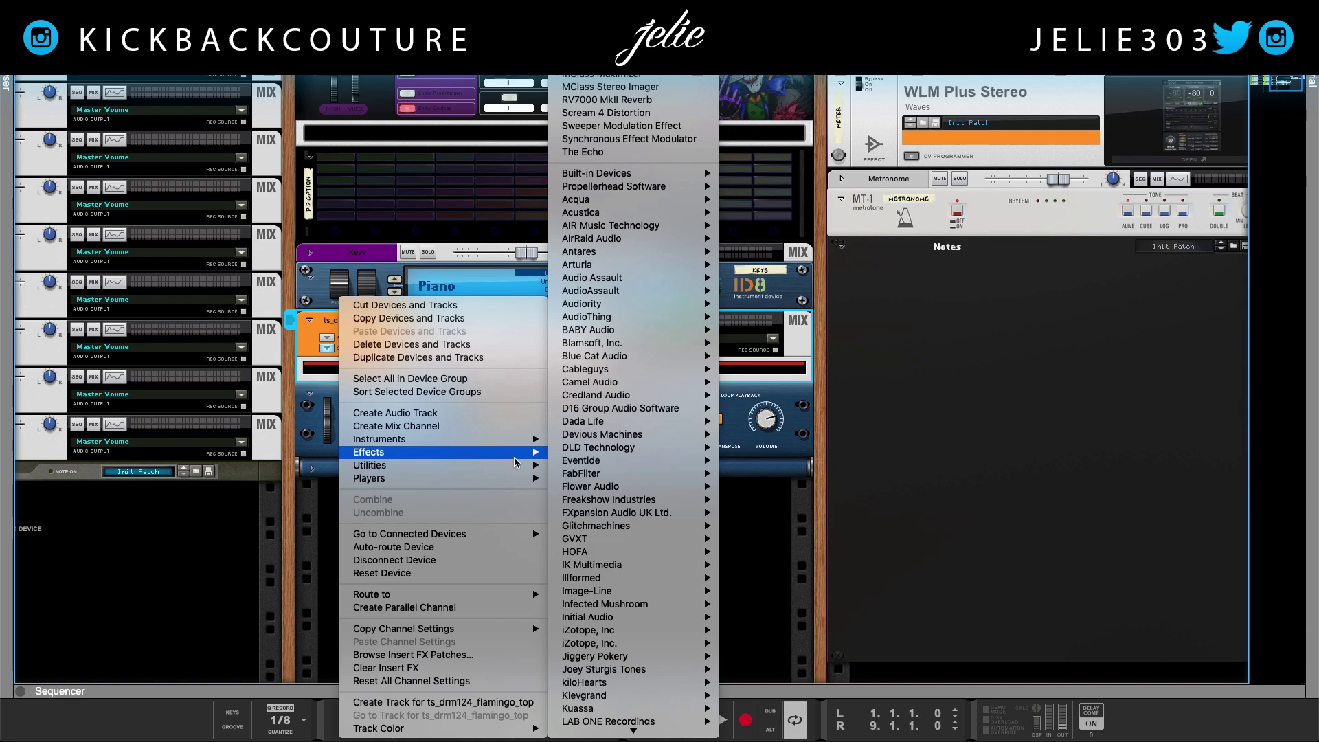
pyautogui.moveTo(529, 441)
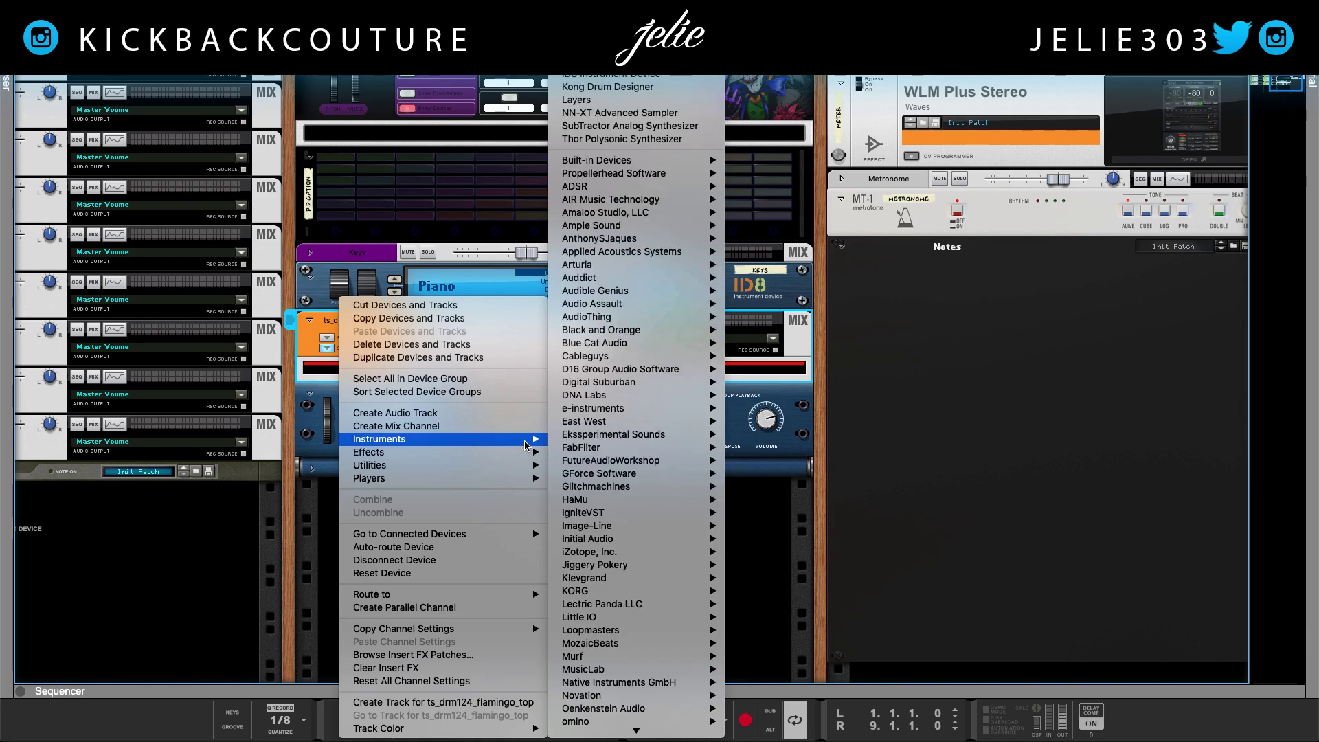
pyautogui.moveTo(581, 358)
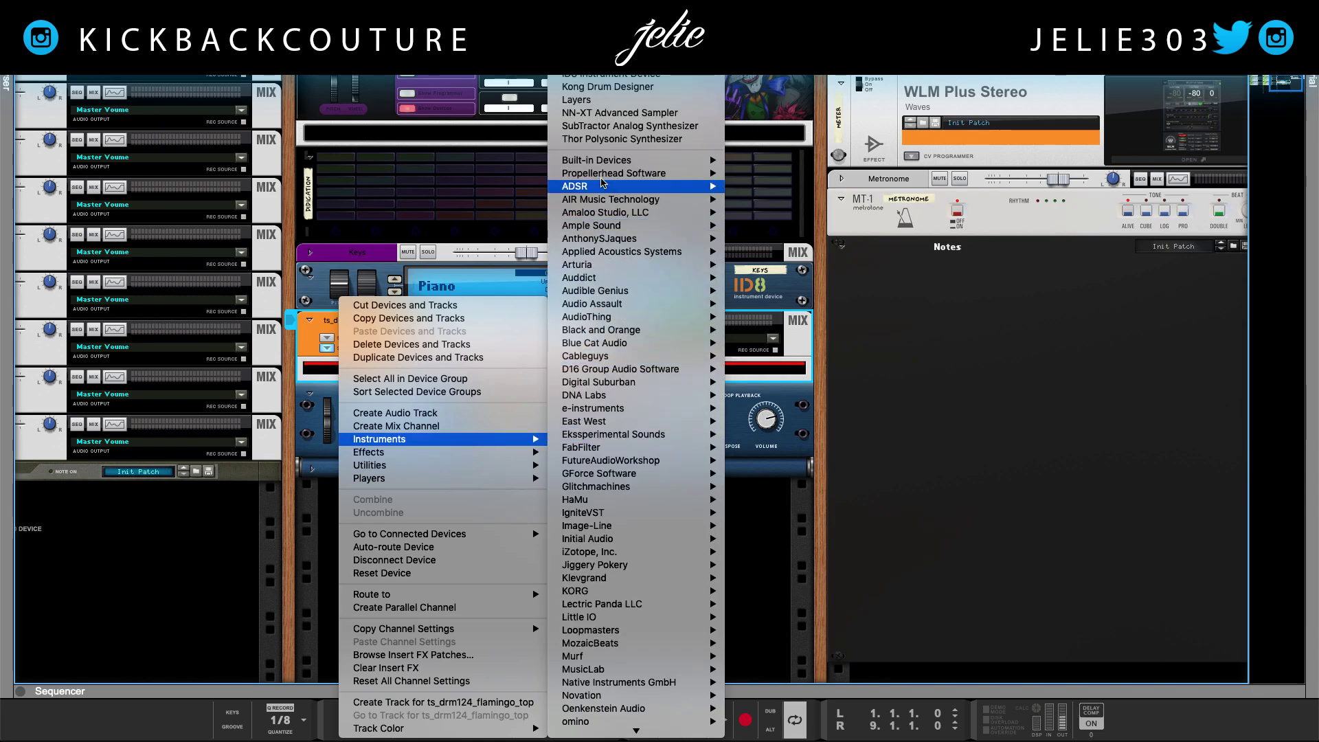
pyautogui.moveTo(609, 160)
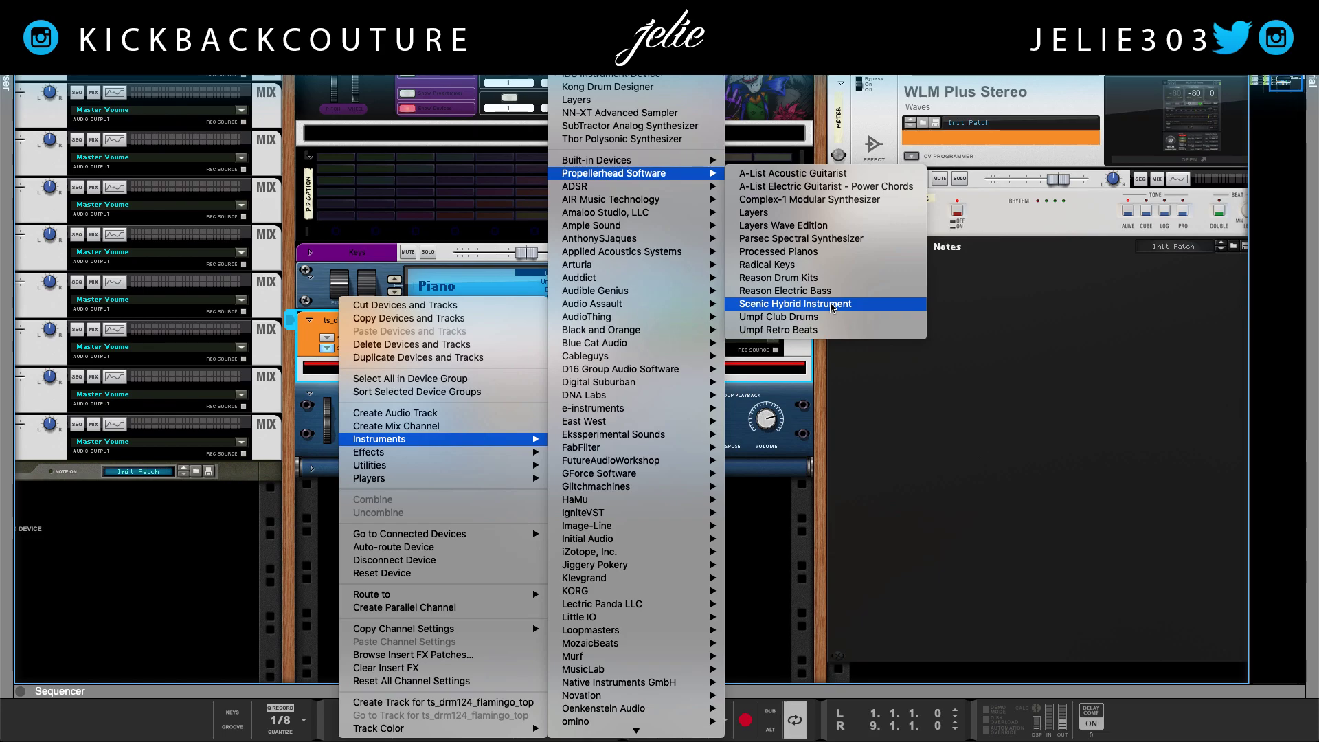
pyautogui.click(836, 255)
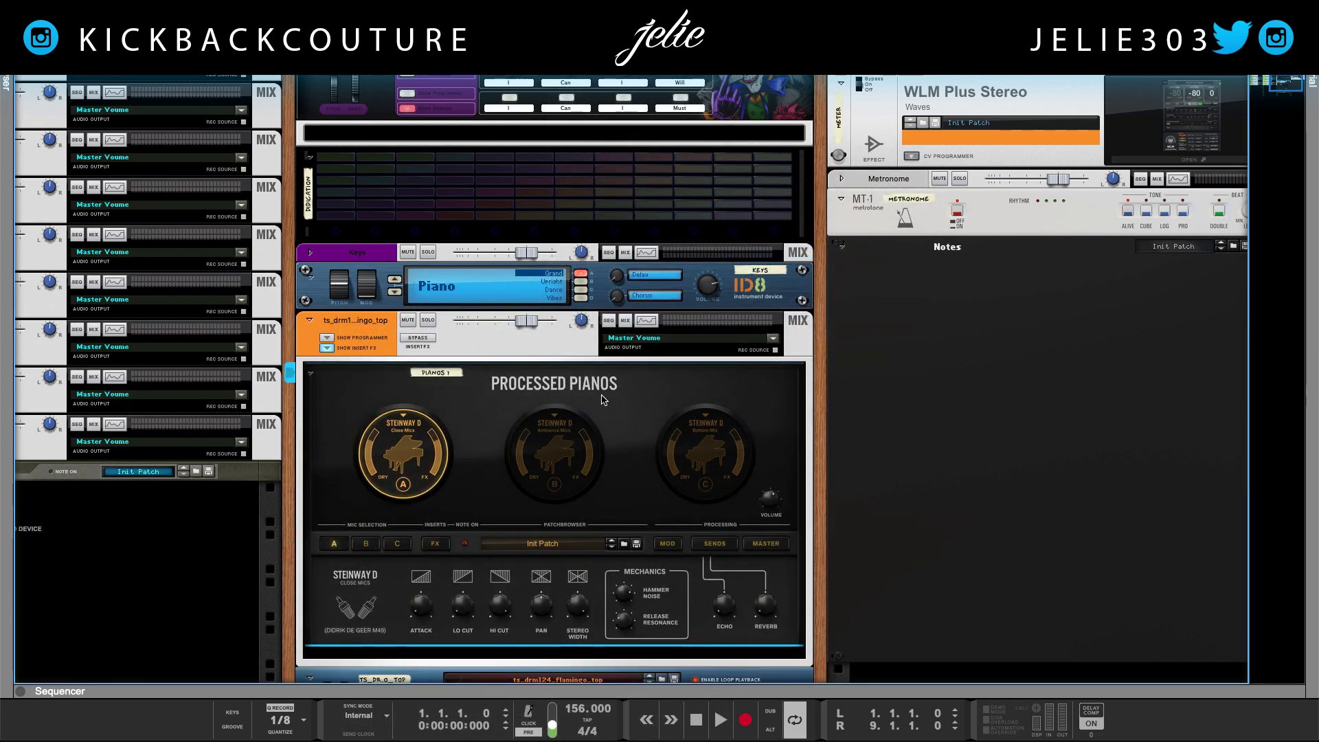
# - Preview the loop, inspect the drum channel's rear cabling, then return the rack to front view
pyautogui.press('space')
pyautogui.press('space')
pyautogui.scroll(-2, 610, 399)
pyautogui.hscroll(-2, 572, 447)
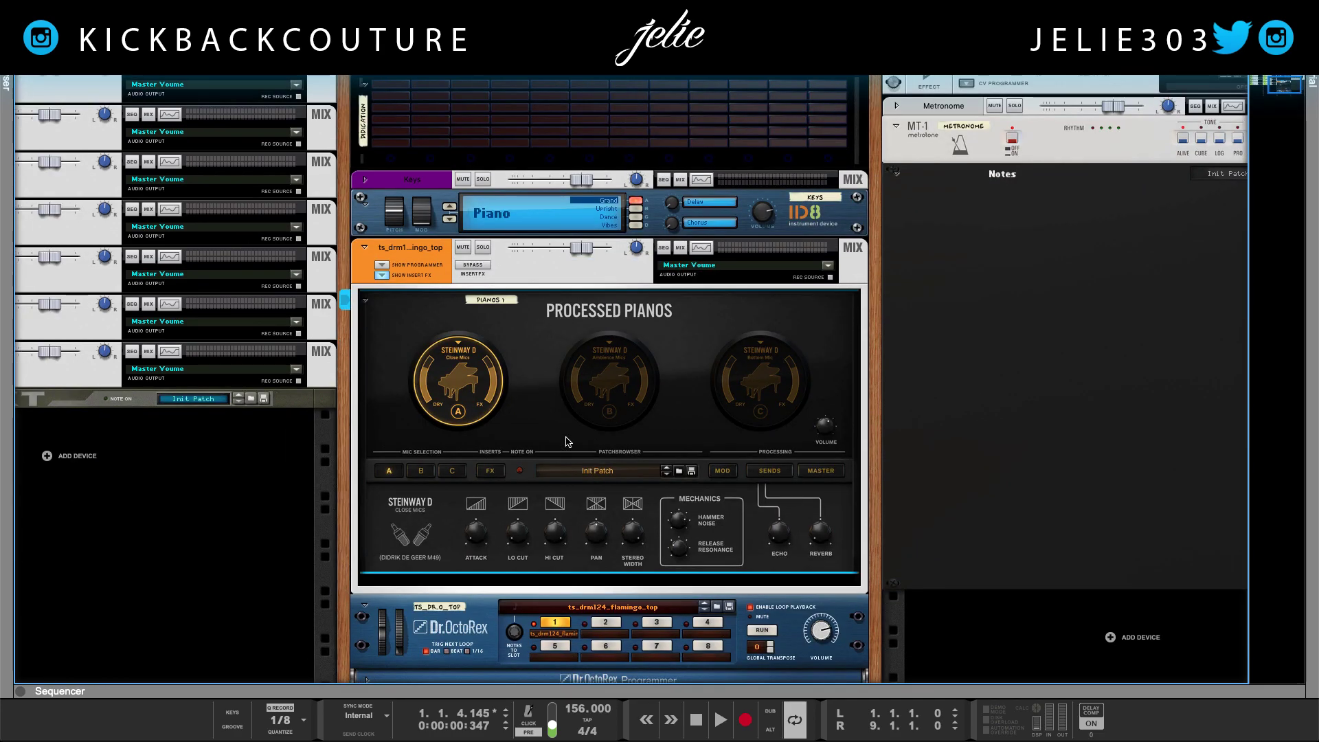
pyautogui.moveTo(579, 589); pyautogui.dragTo(581, 579)
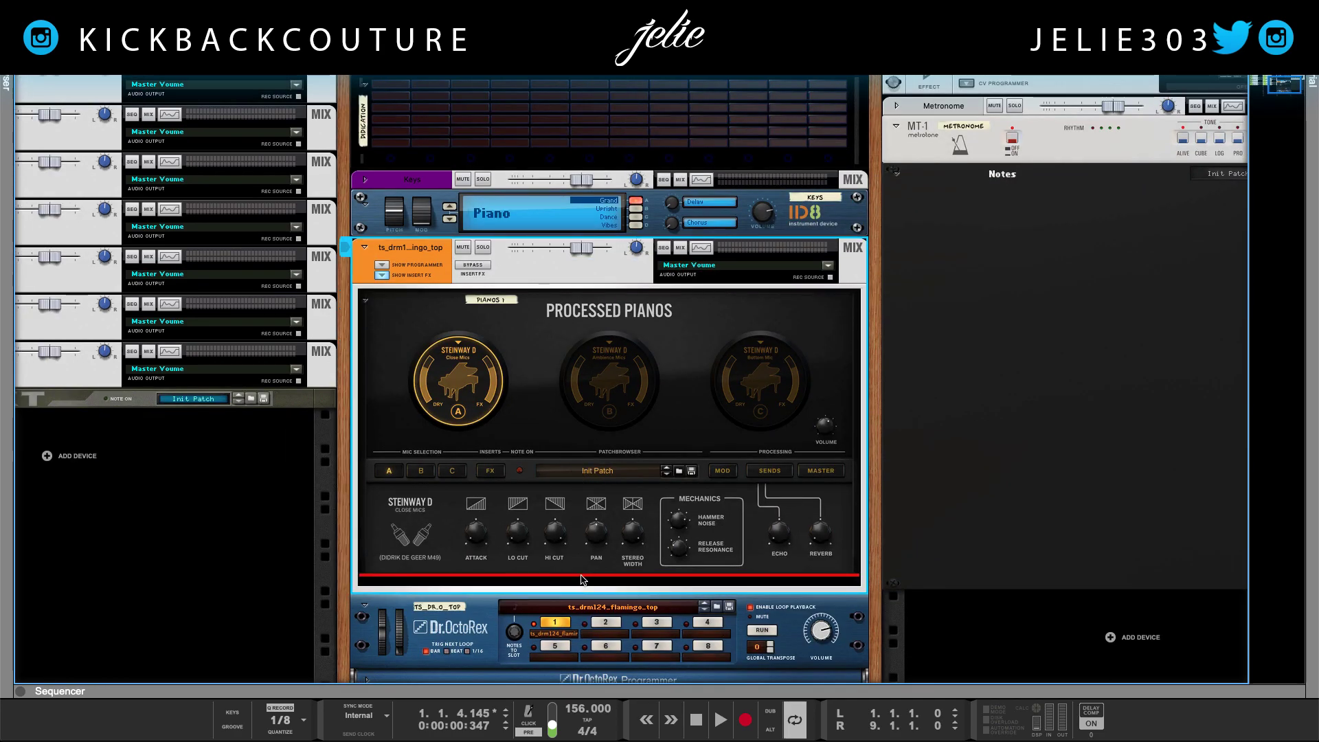
pyautogui.press('Tab')
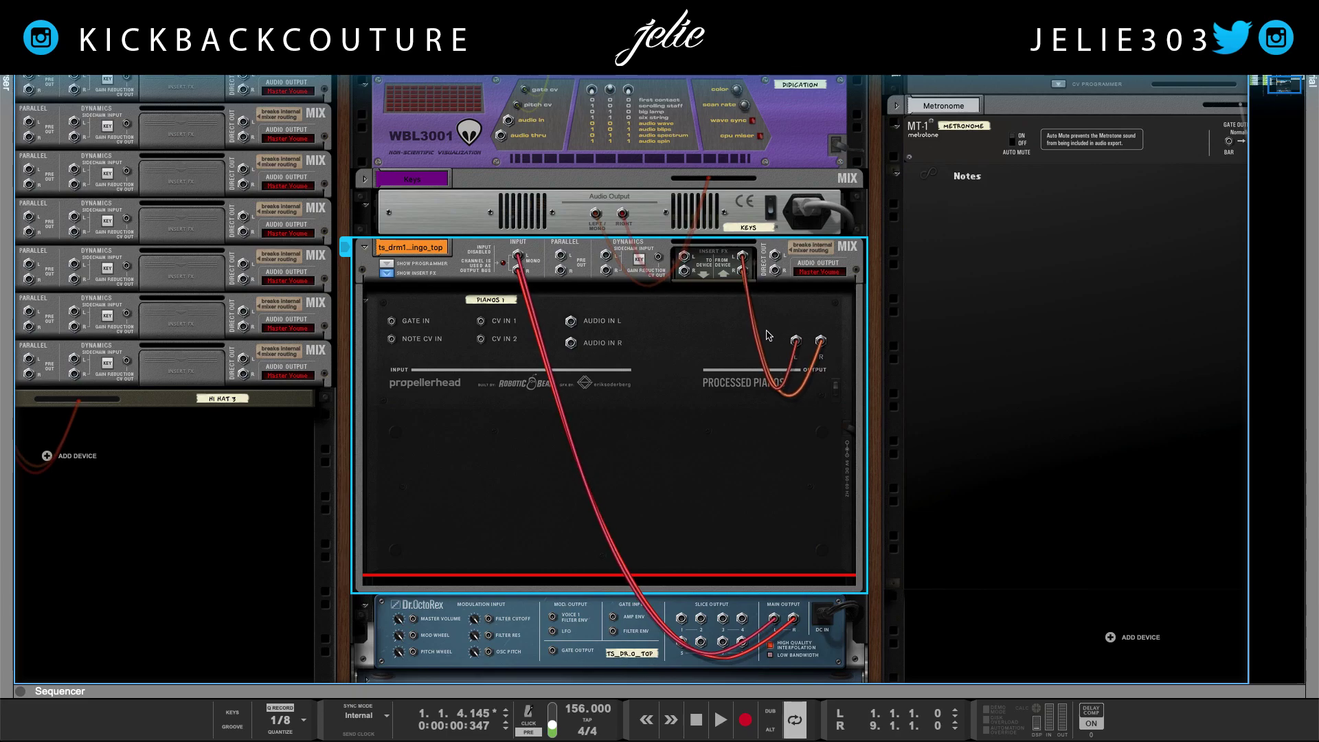
pyautogui.moveTo(765, 347); pyautogui.dragTo(716, 356)
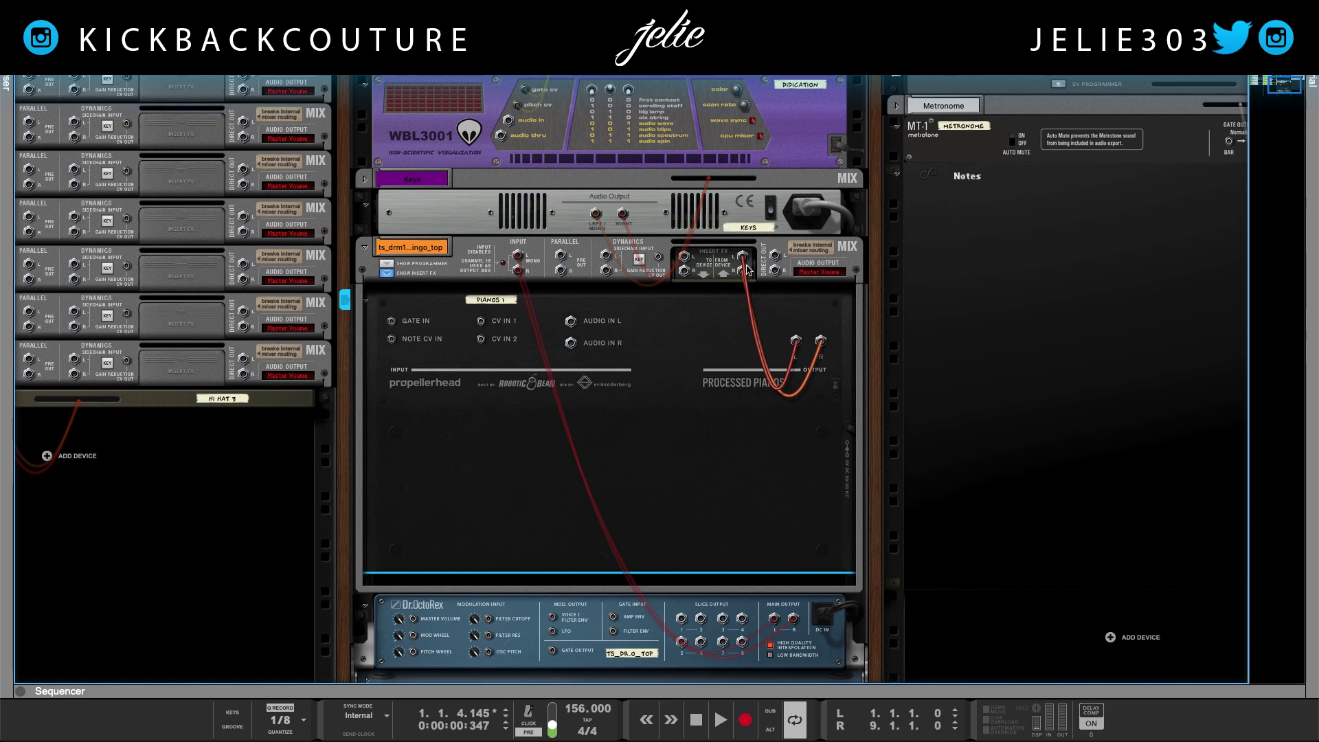
pyautogui.press('Tab')
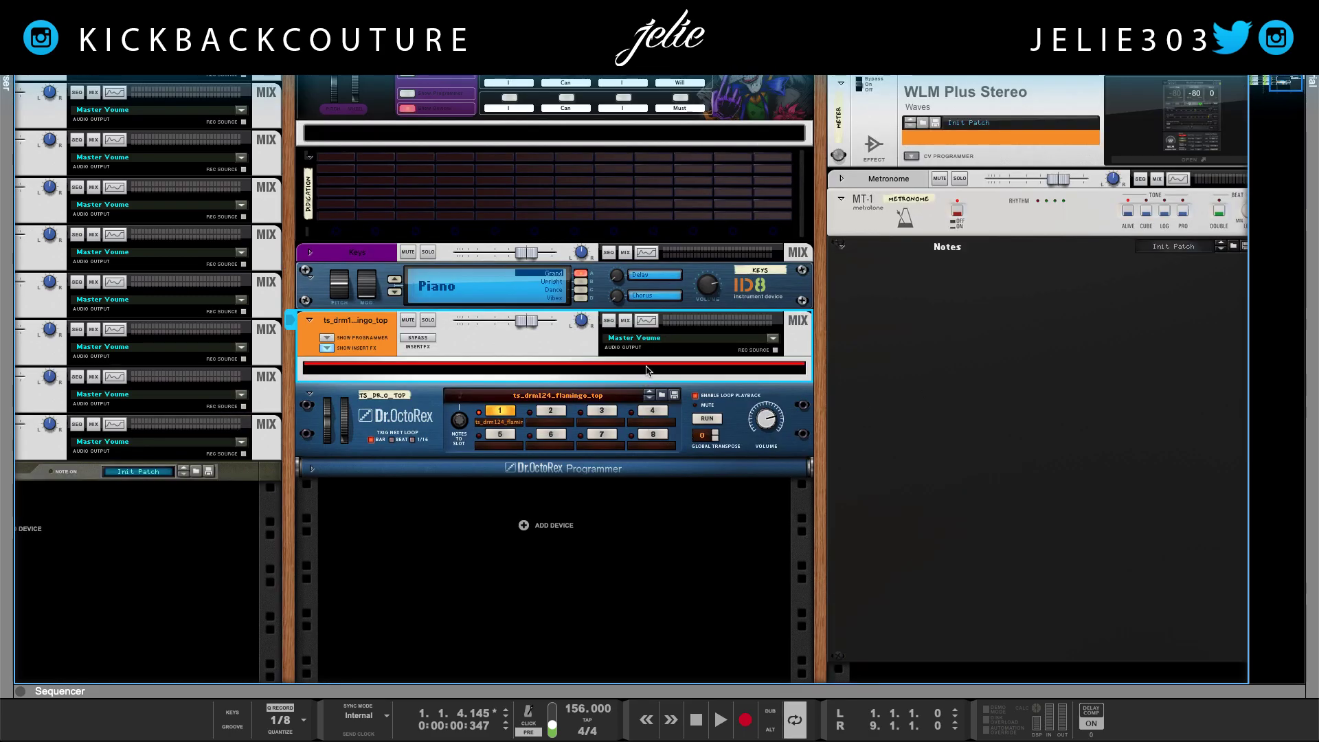
# - Add a Radical Keys instrument above the Dr. OctoRex and check its rear cabling
pyautogui.rightClick(646, 371)
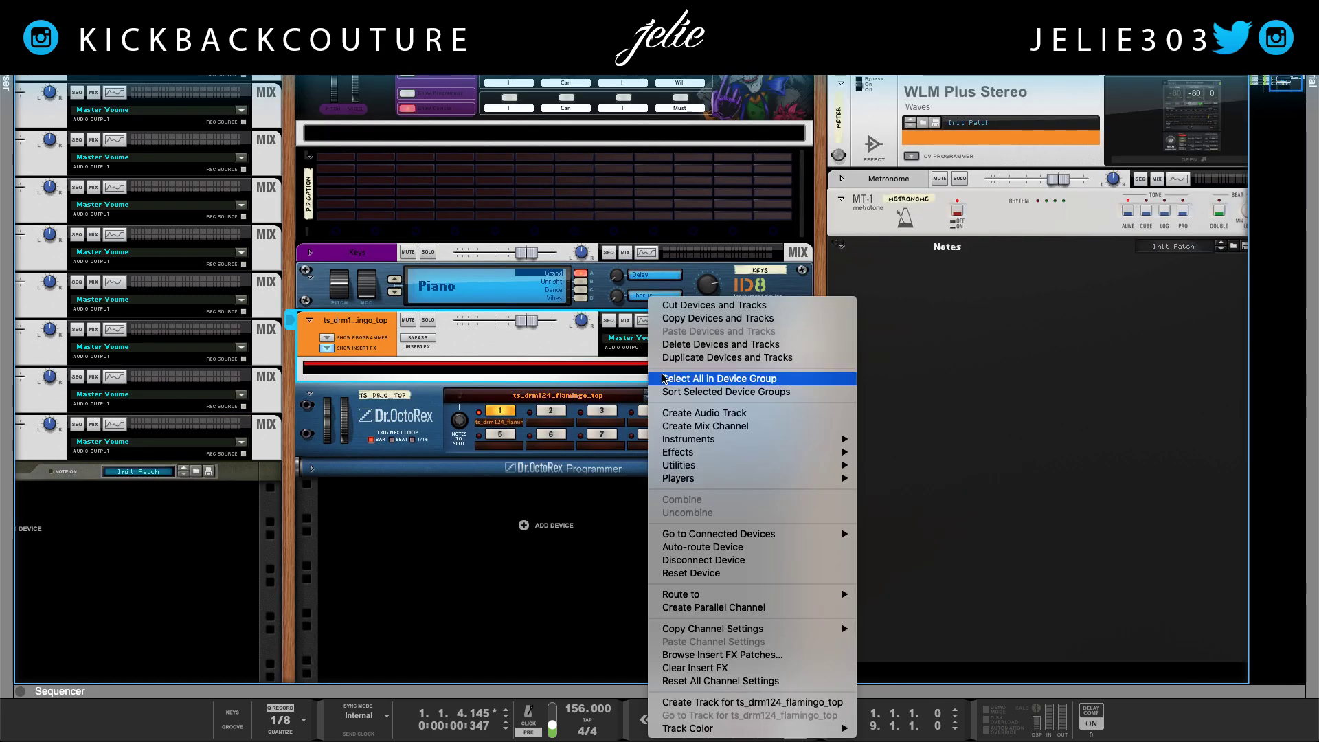
pyautogui.moveTo(794, 440)
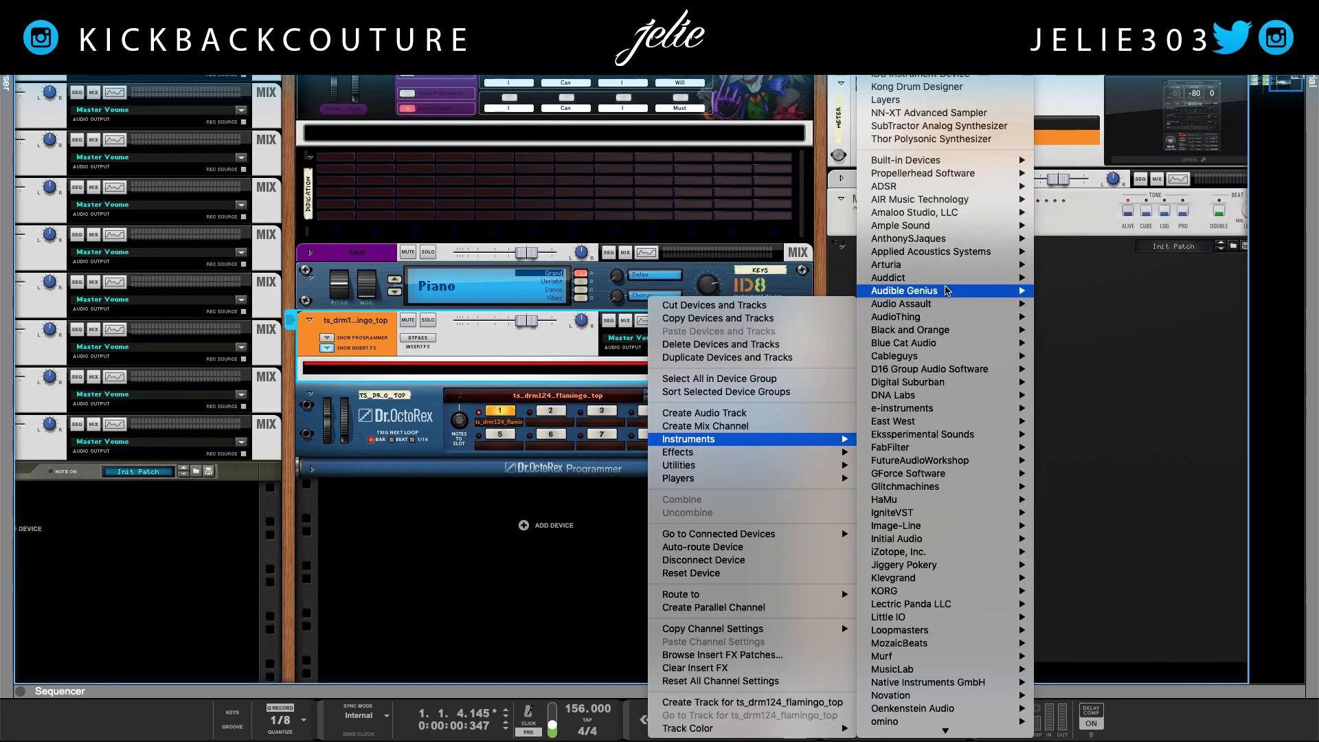
pyautogui.moveTo(978, 173)
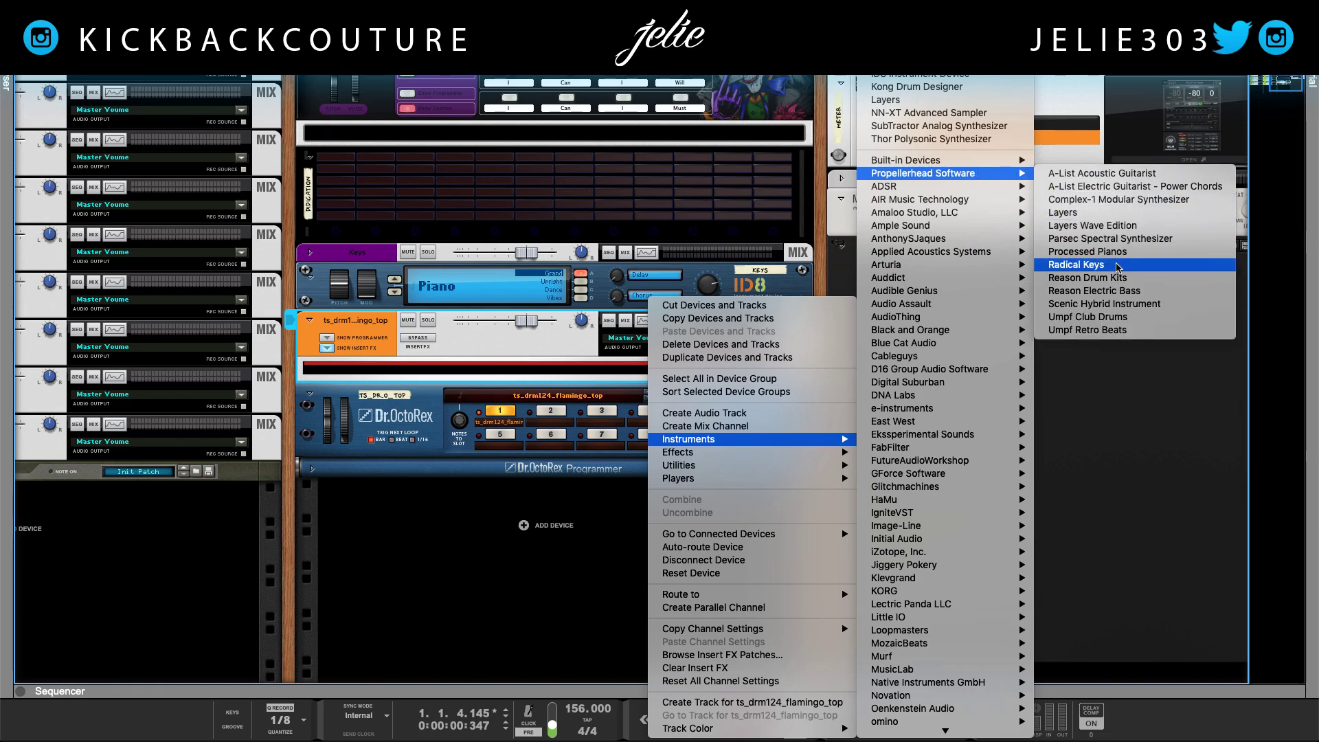
pyautogui.click(1076, 265)
pyautogui.press('Tab')
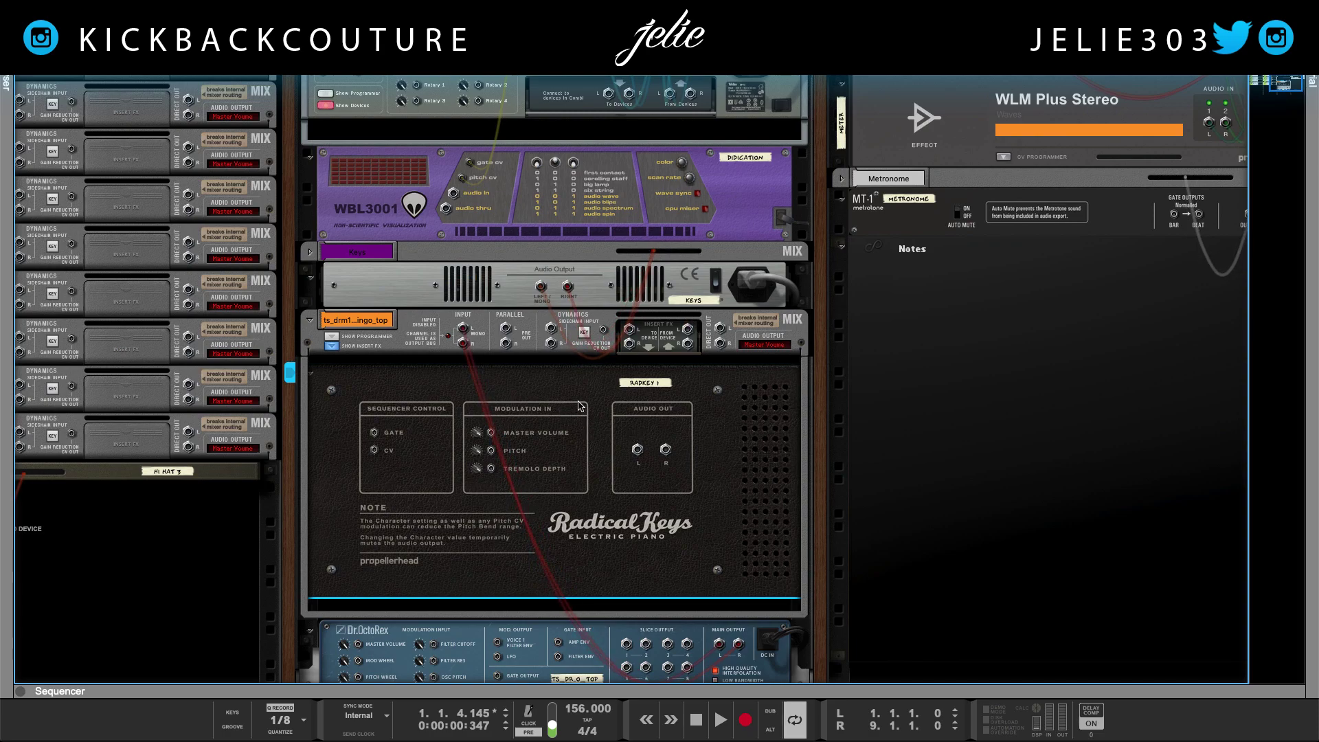
pyautogui.press('Tab')
# - Replace it with Radical Piano from the same Instruments submenu
pyautogui.rightClick(598, 369)
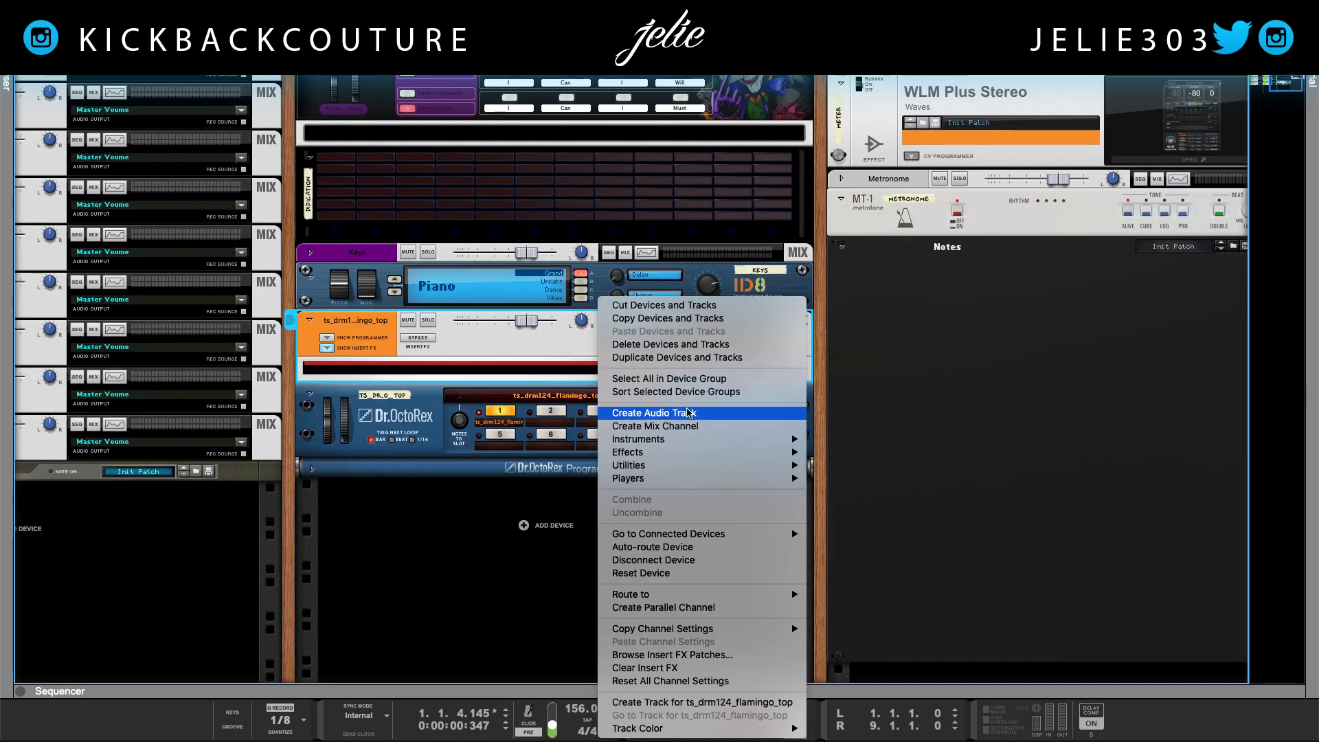
pyautogui.moveTo(687, 441)
pyautogui.click(980, 359)
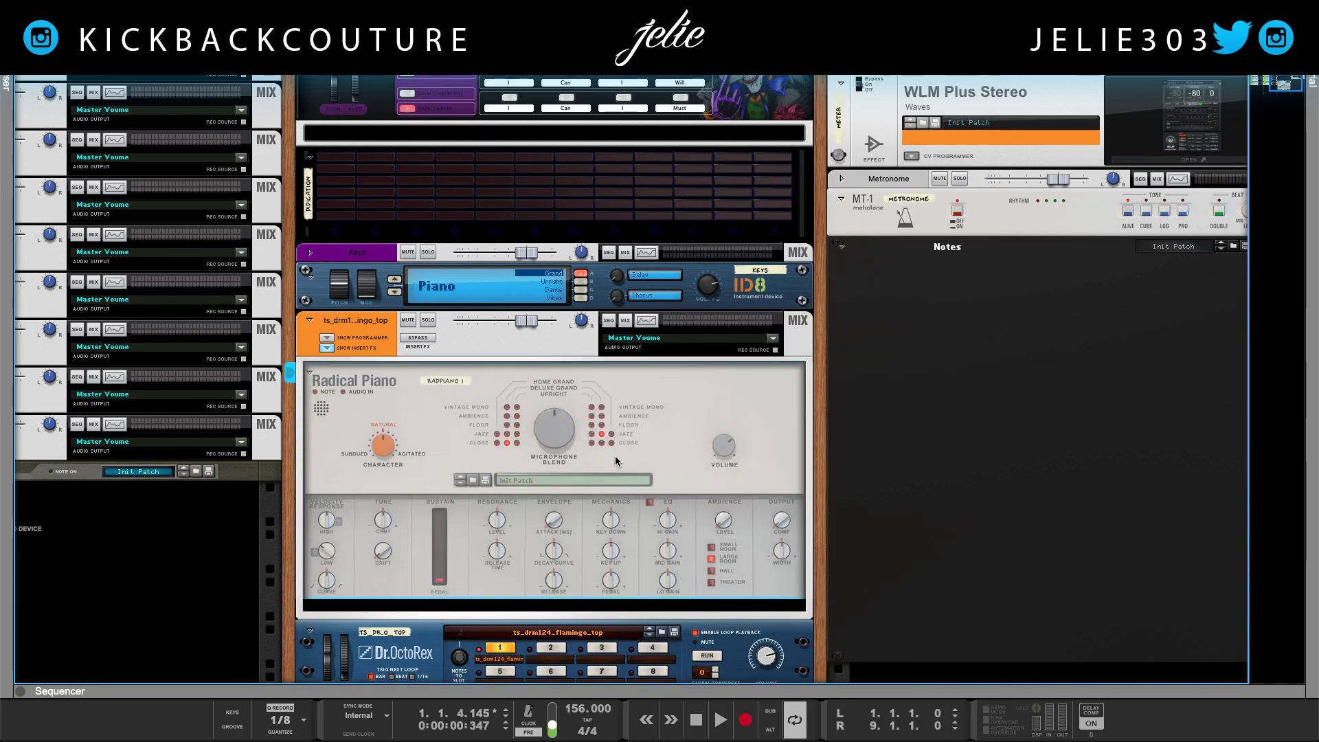
# - On the rack's rear, unplug Dr. OctoRex from the mix channel and patch it into Radical Piano's audio input
pyautogui.press('Tab')
pyautogui.scroll(-2, 534, 526)
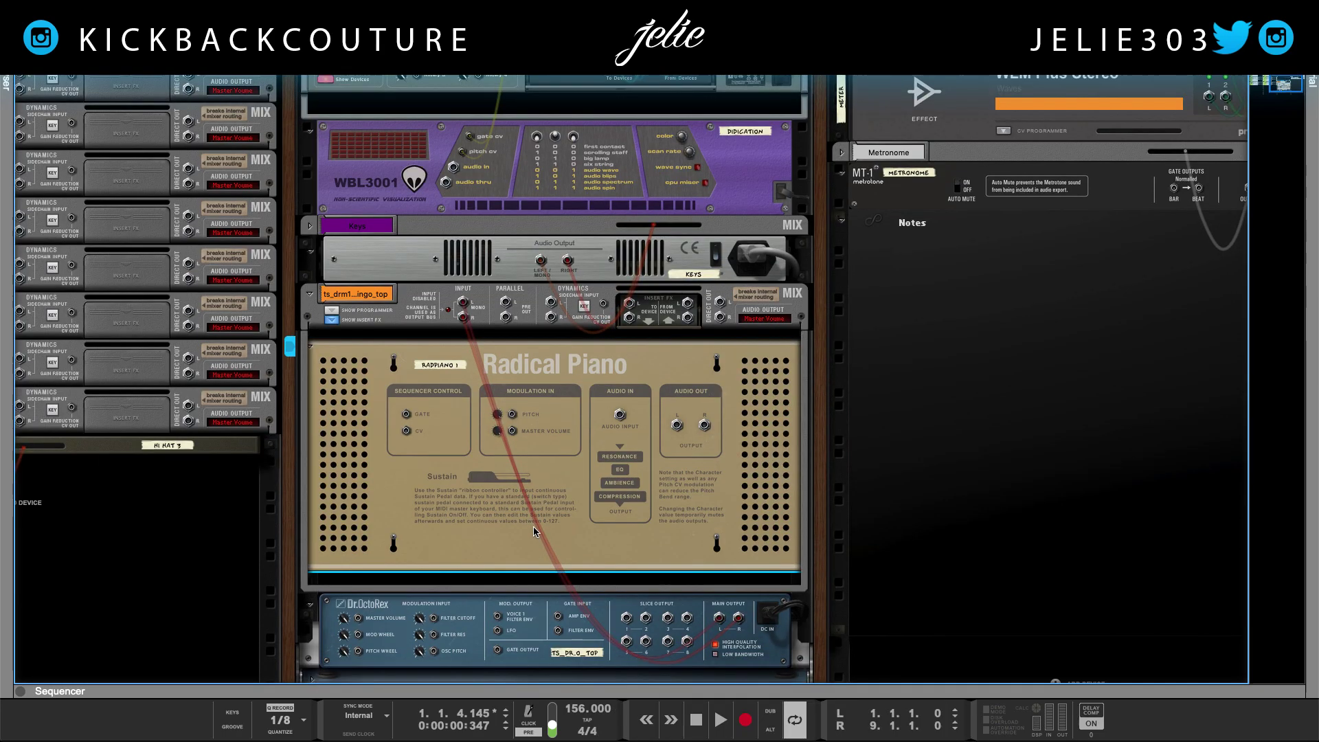
pyautogui.scroll(-1, 425, 431)
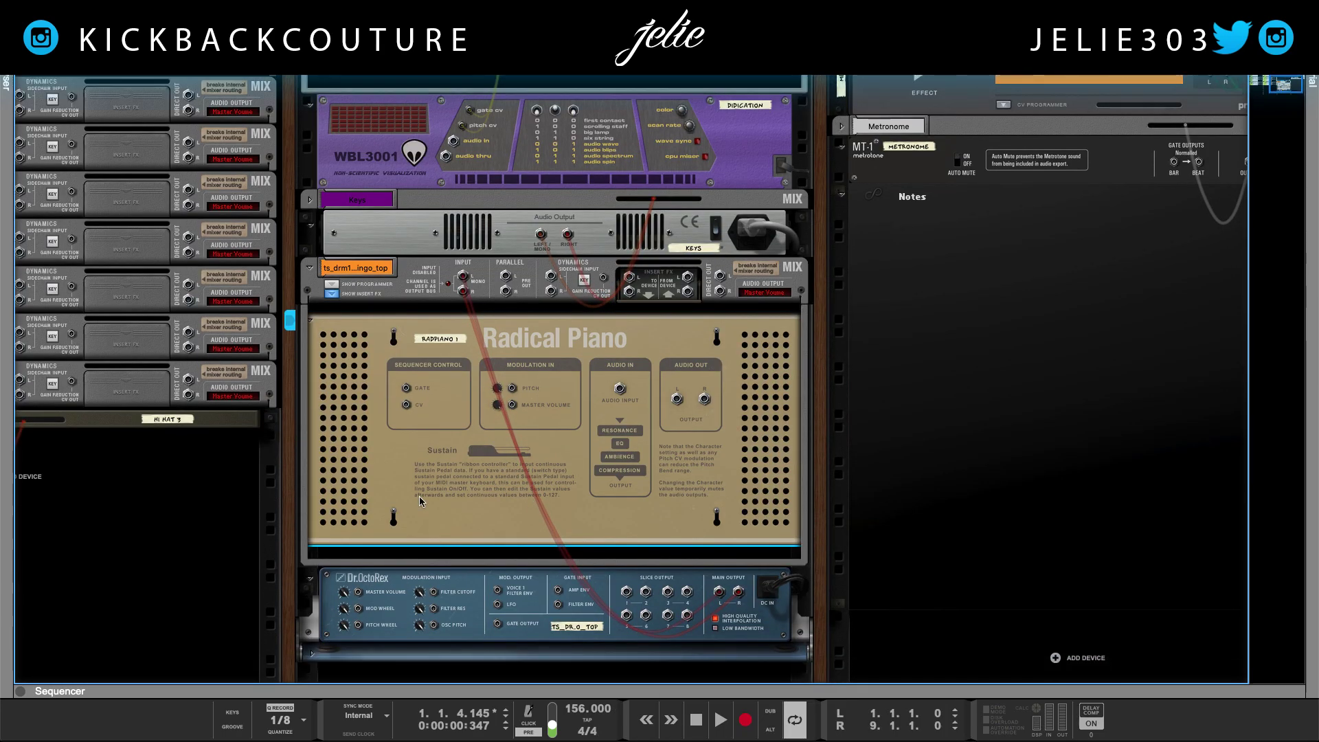
pyautogui.click(463, 588)
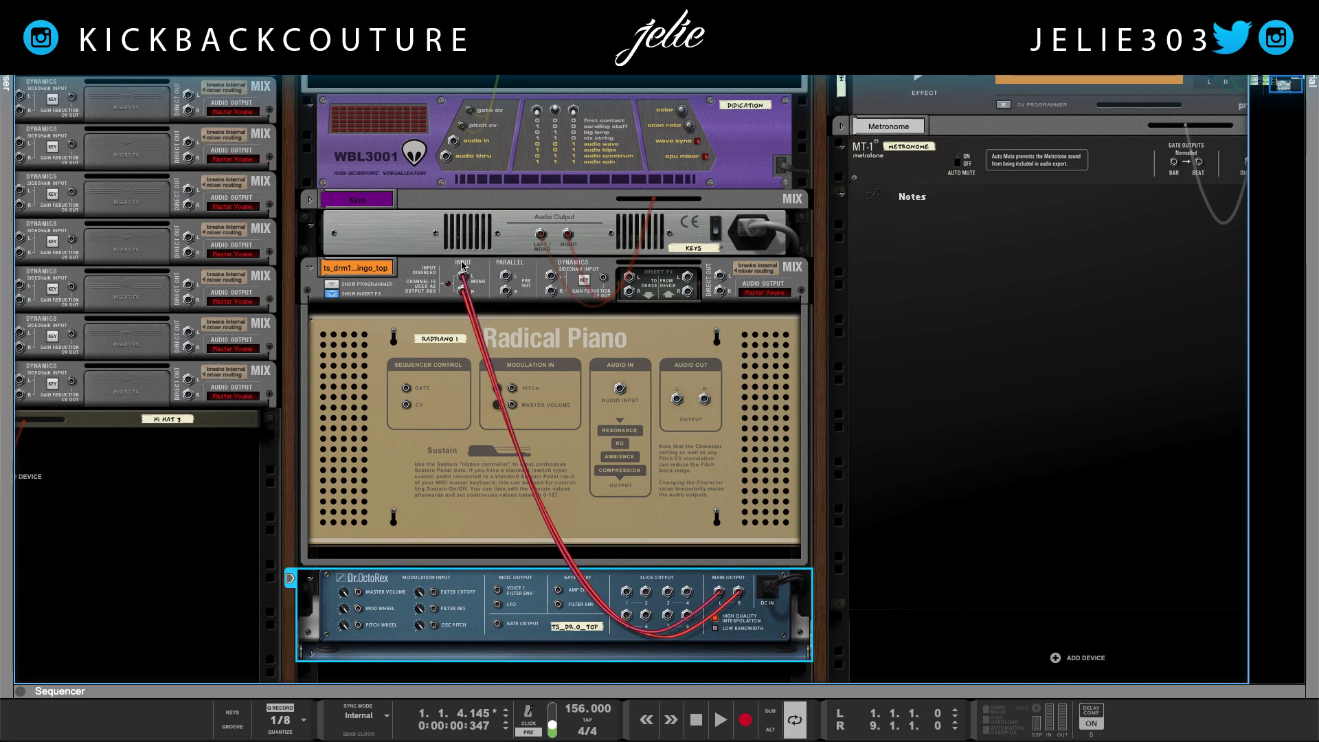
pyautogui.moveTo(463, 267); pyautogui.dragTo(680, 395)
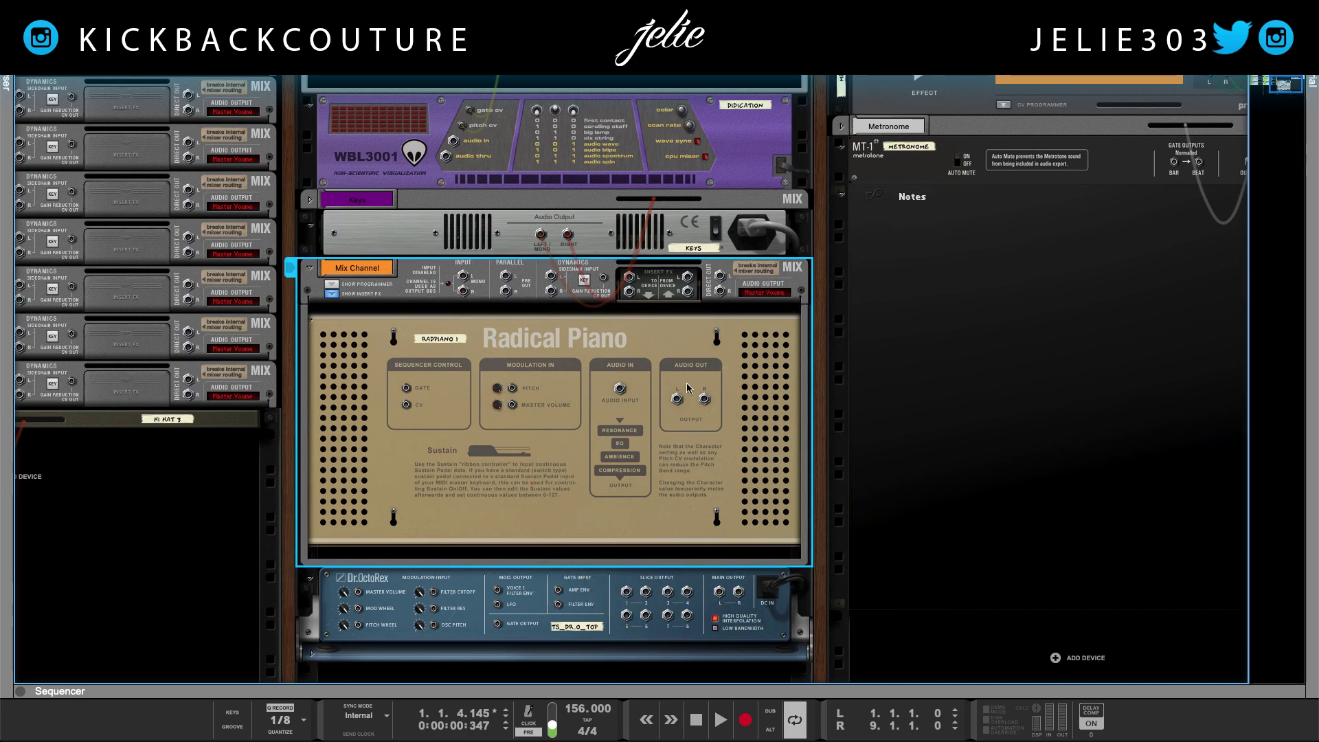
pyautogui.moveTo(720, 595)
pyautogui.mouseDown()
pyautogui.moveTo(676, 399)
pyautogui.moveTo(611, 402)
pyautogui.moveTo(620, 389)
pyautogui.mouseUp()
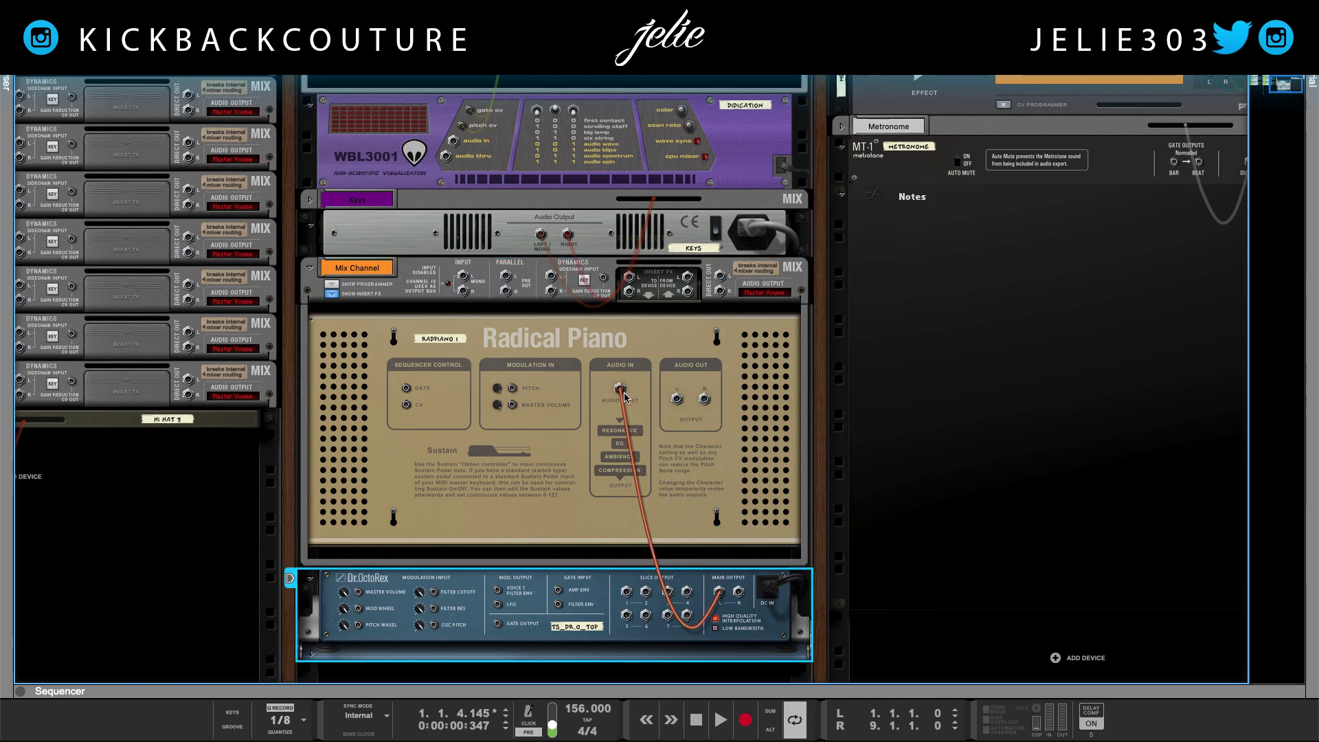
# - Cable Radical Piano's output into the Mix Channel Input and return to the front panels
pyautogui.click(610, 362)
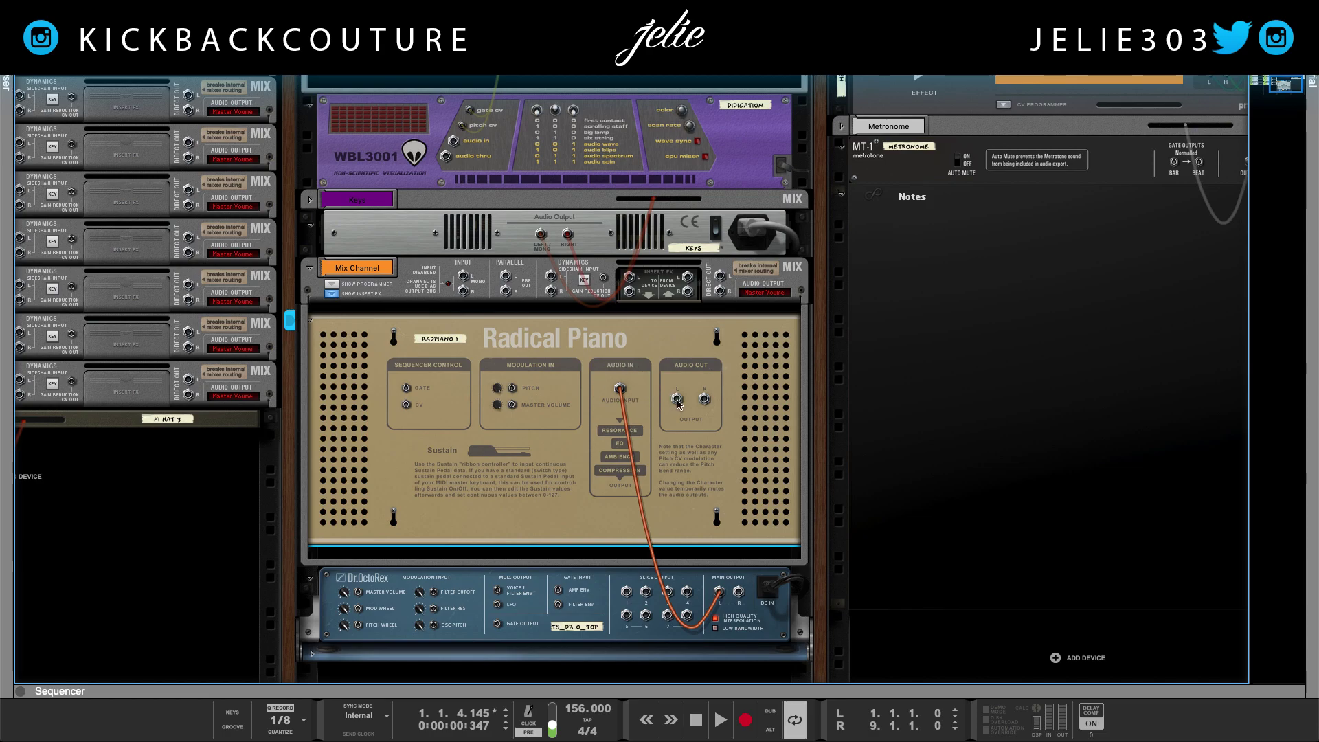
pyautogui.moveTo(677, 399); pyautogui.dragTo(463, 276)
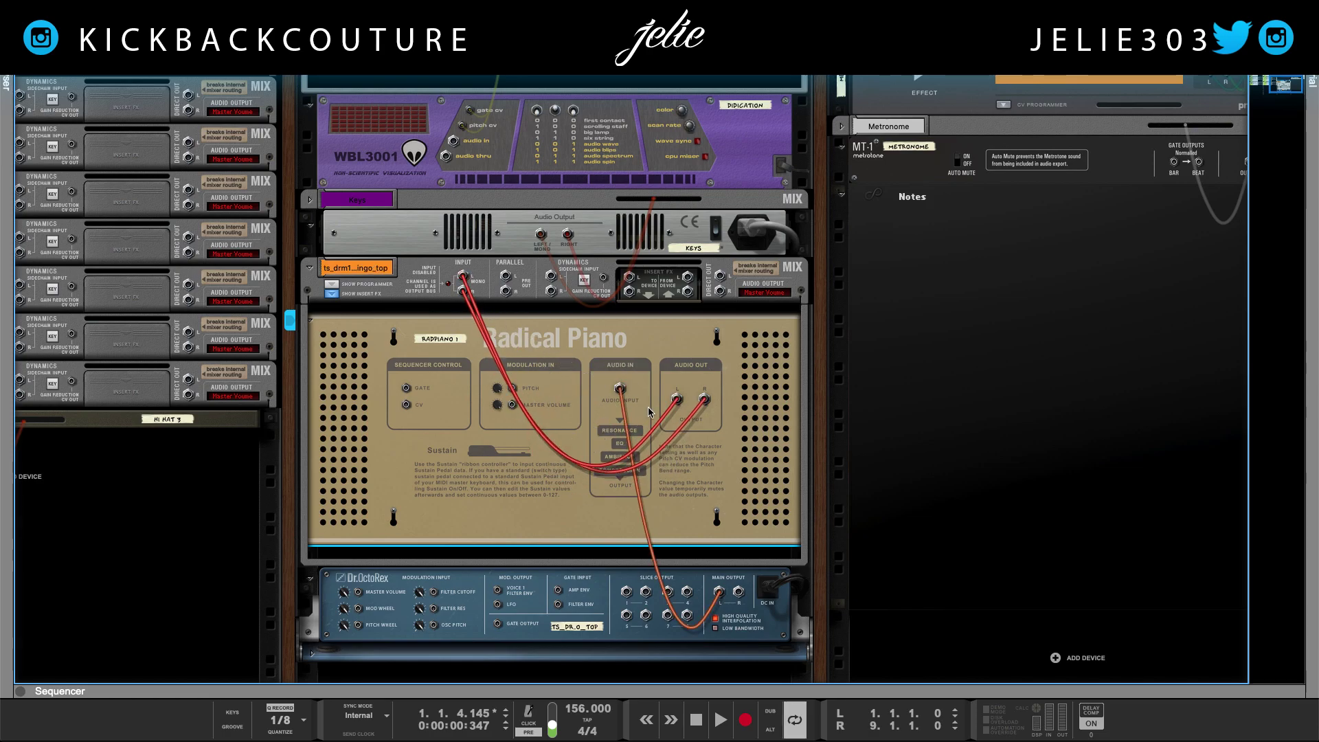
pyautogui.press('Tab')
pyautogui.scroll(-3, 645, 577)
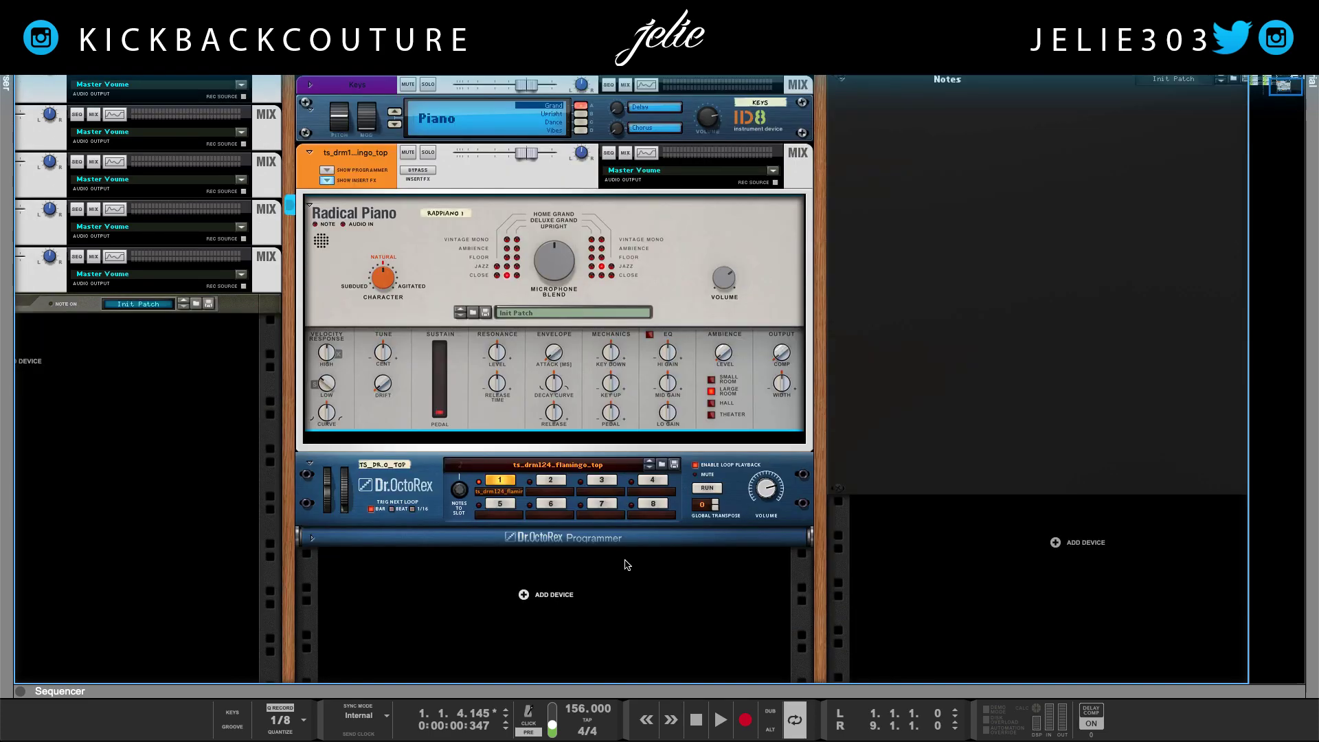
# - Start the Dr. OctoRex loop running and turn Radical Piano's volume up to 100%
pyautogui.scroll(1, 626, 565)
pyautogui.press('space')
pyautogui.press('space')
pyautogui.click(705, 515)
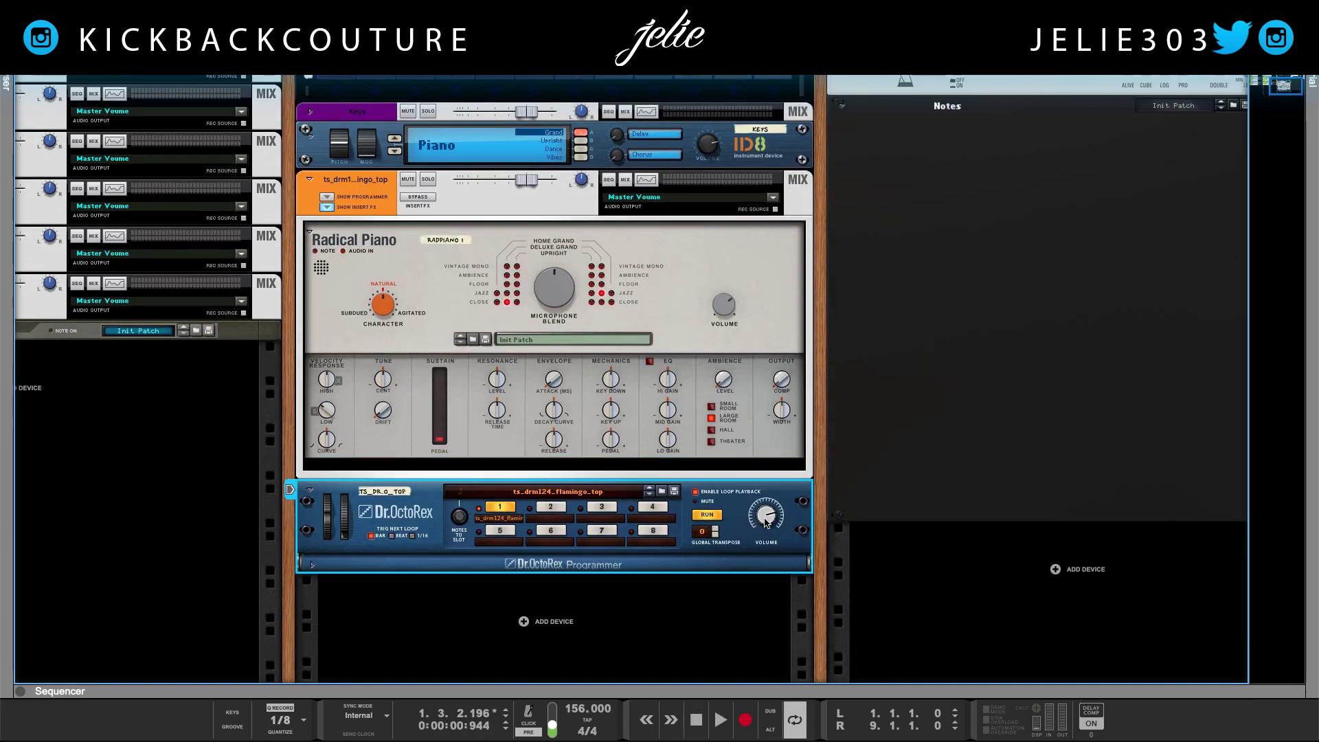
pyautogui.moveTo(711, 305); pyautogui.dragTo(714, 285)
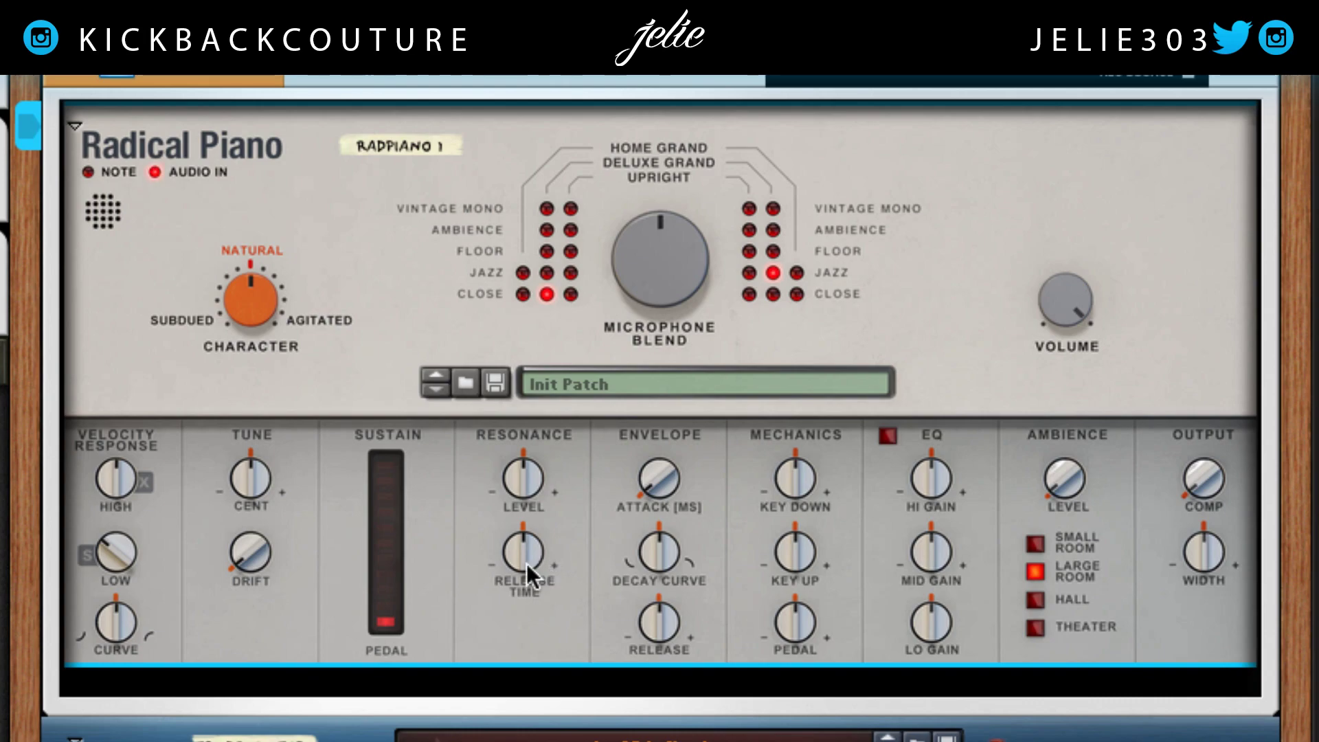
# - Set resonance 2.5 dB, resonance release 47%, envelope release 81%, key-down noise 4.1 dB, pedal noise 7.7 dB
pyautogui.moveTo(527, 563)
pyautogui.click(660, 730)
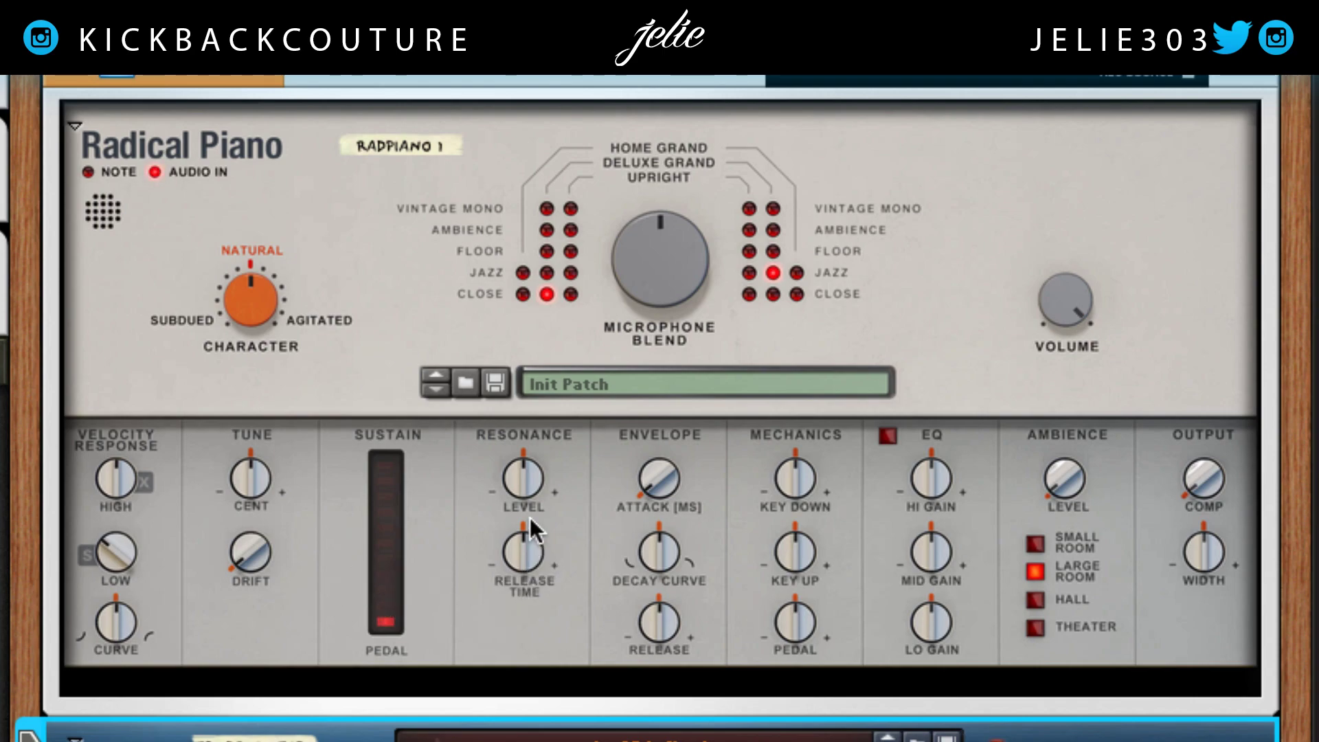
pyautogui.moveTo(529, 484); pyautogui.dragTo(529, 467)
pyautogui.moveTo(539, 556); pyautogui.dragTo(520, 540)
pyautogui.moveTo(659, 620); pyautogui.dragTo(670, 514)
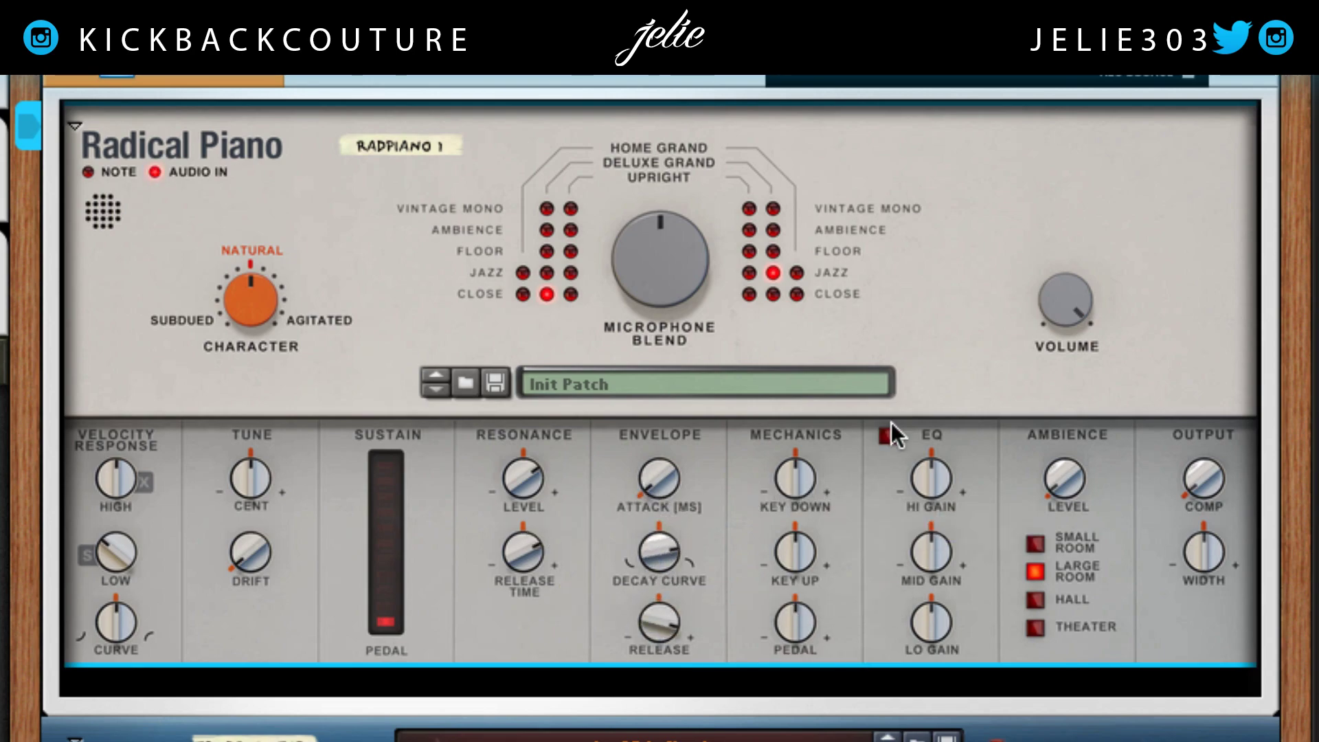
pyautogui.moveTo(790, 480); pyautogui.dragTo(790, 459)
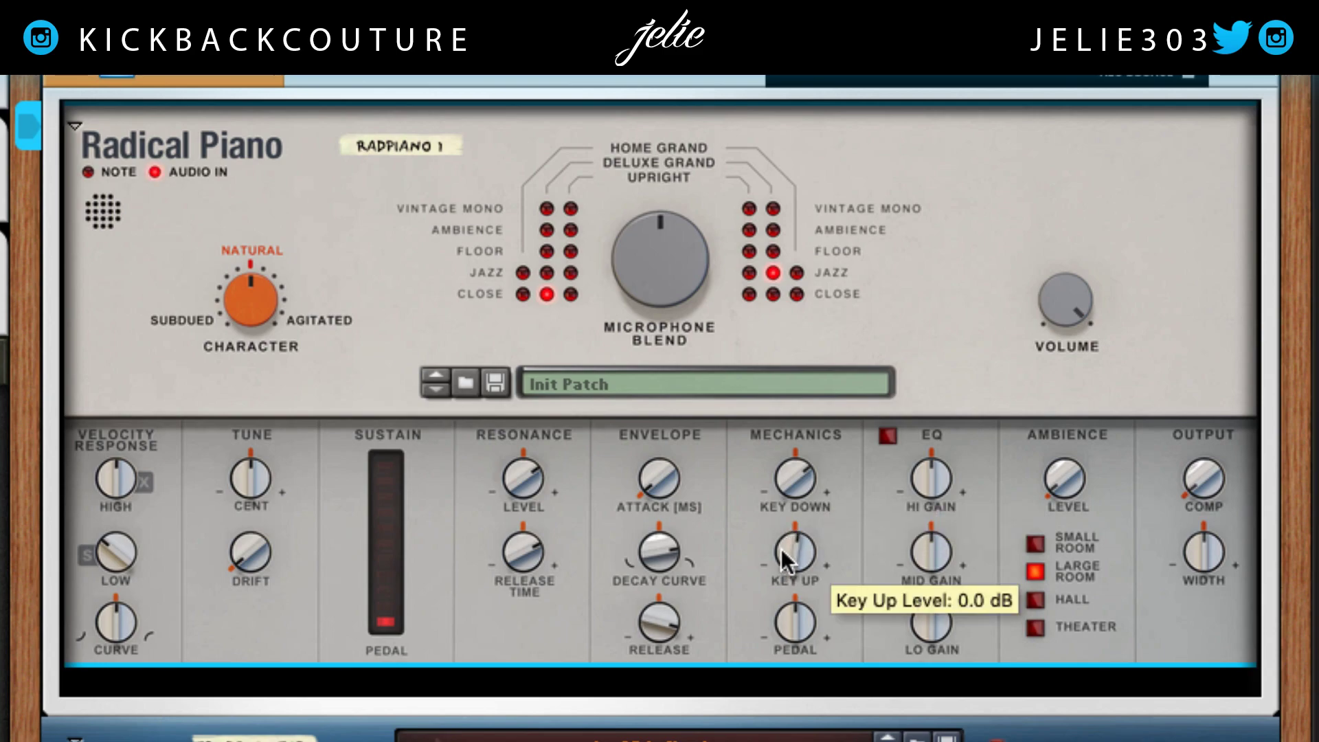
pyautogui.moveTo(789, 546); pyautogui.dragTo(788, 532)
pyautogui.moveTo(801, 616)
pyautogui.mouseDown()
pyautogui.moveTo(793, 568)
pyautogui.moveTo(789, 616)
pyautogui.mouseUp()
# - Raise ambience level to 39%, try Hall then Small Room, and shift the stereo width
pyautogui.moveTo(1084, 484); pyautogui.dragTo(1077, 430)
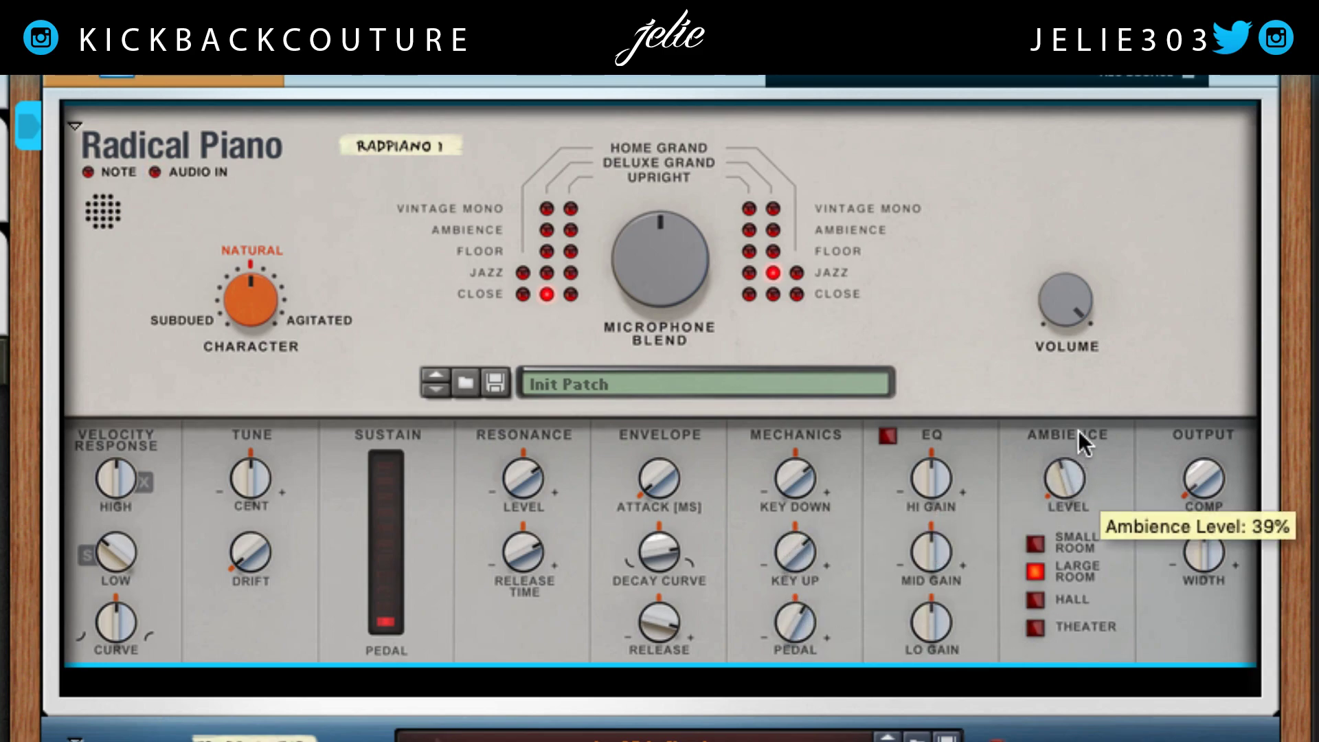
pyautogui.click(1034, 602)
pyautogui.click(1035, 541)
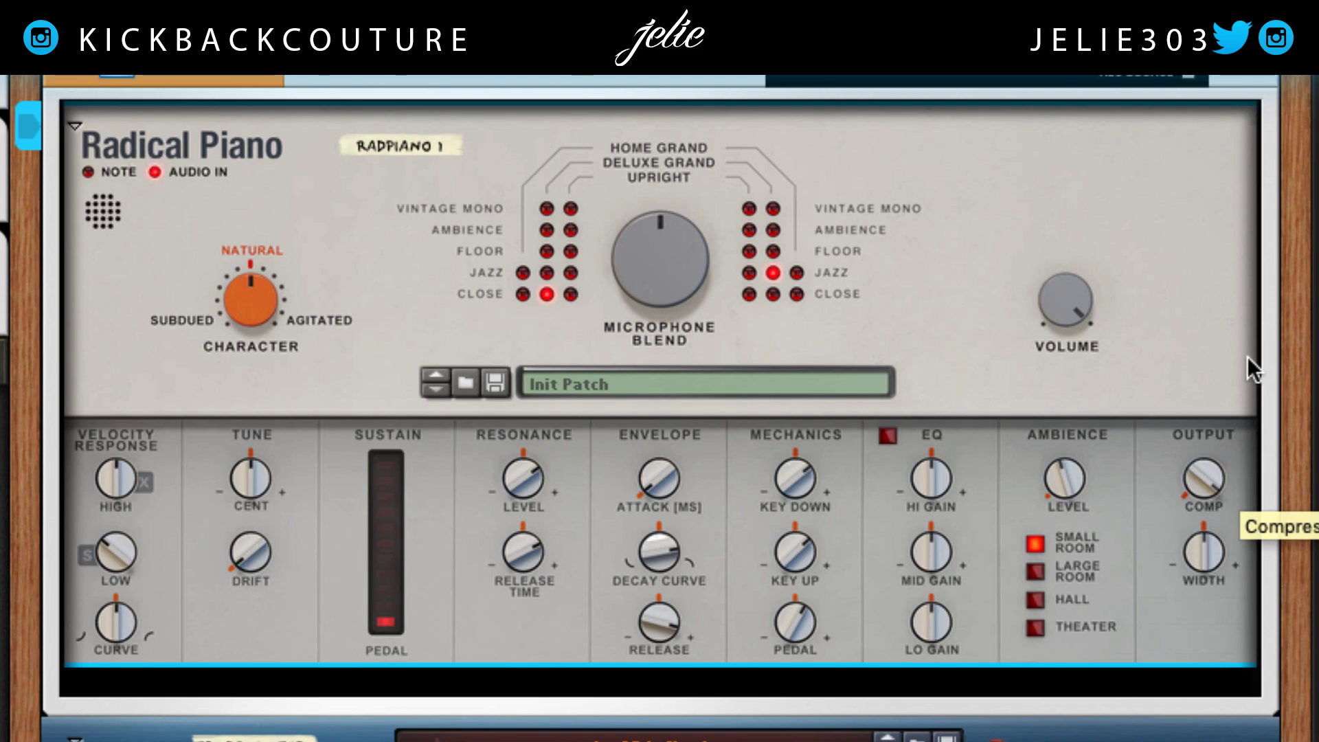
pyautogui.moveTo(1185, 539); pyautogui.dragTo(1185, 505)
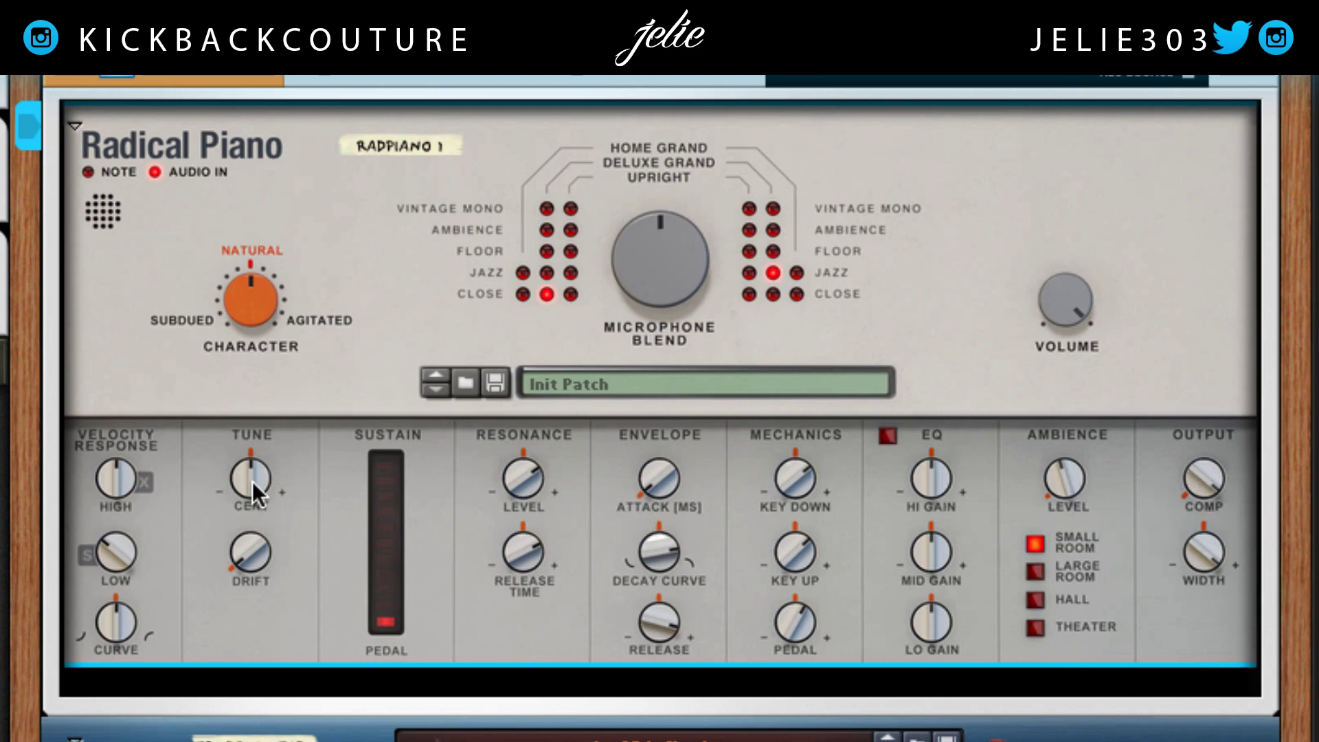
# - Adjust the piano's tune and set its tune drift to 67 cents
pyautogui.moveTo(253, 481); pyautogui.dragTo(245, 662)
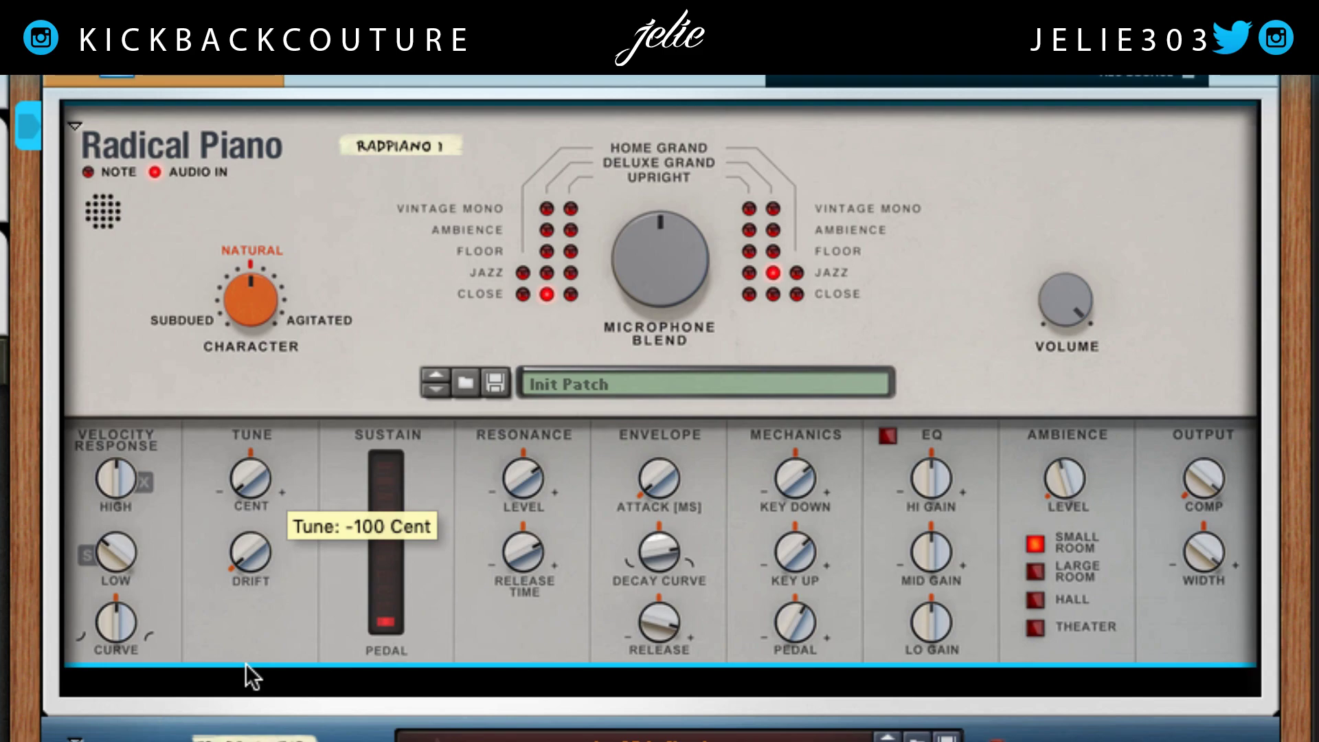
pyautogui.moveTo(257, 563); pyautogui.dragTo(272, 426)
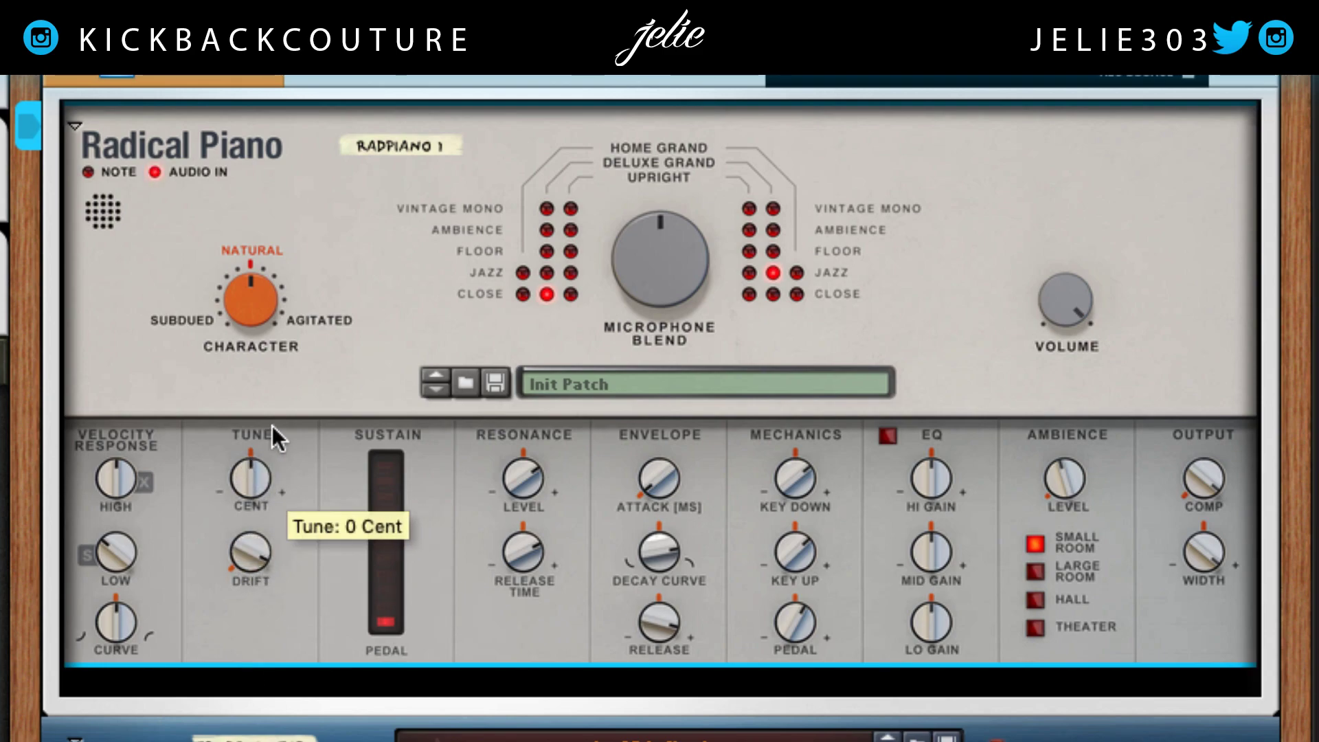
pyautogui.moveTo(232, 553); pyautogui.dragTo(245, 591)
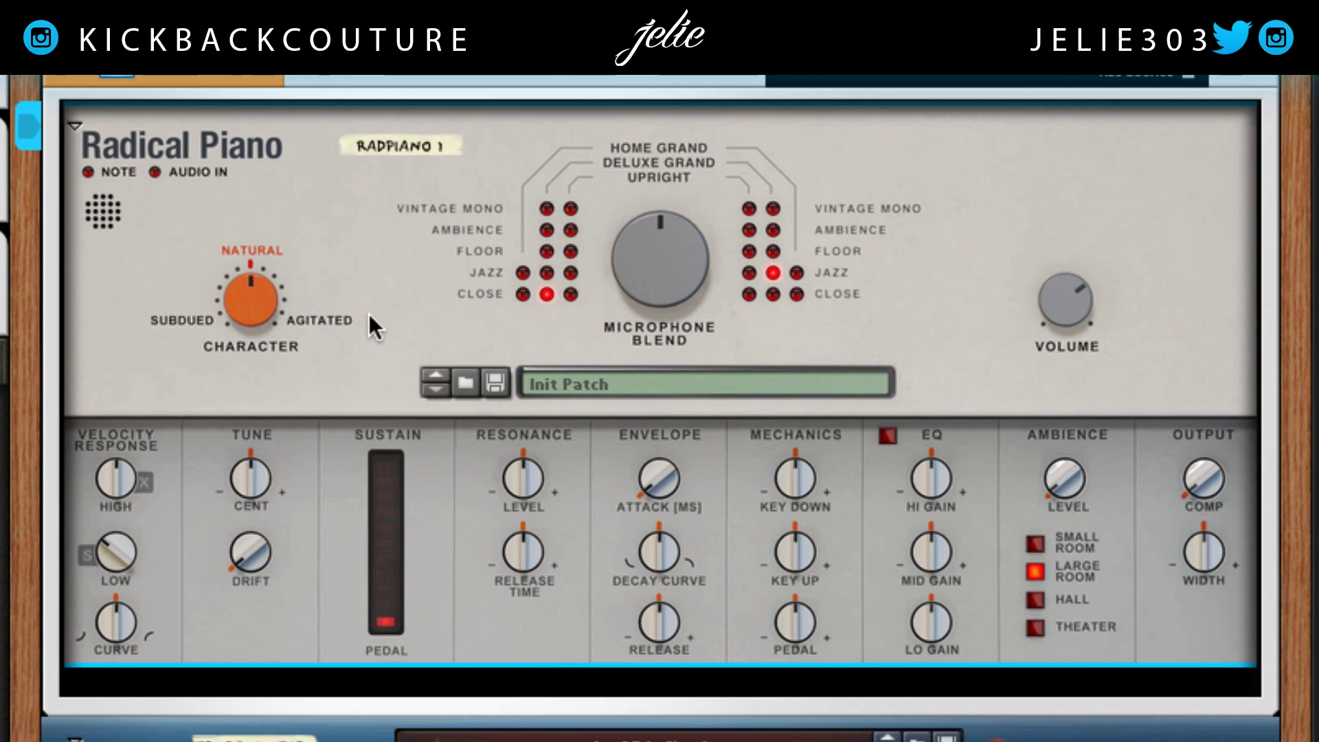
pyautogui.scroll(-10, 371, 316)
# - Insert Processed Pianos above the Dr. OctoRex via Instruments > Propellerhead Software, then view the rack's rear
pyautogui.click(497, 175)
pyautogui.rightClick(496, 175)
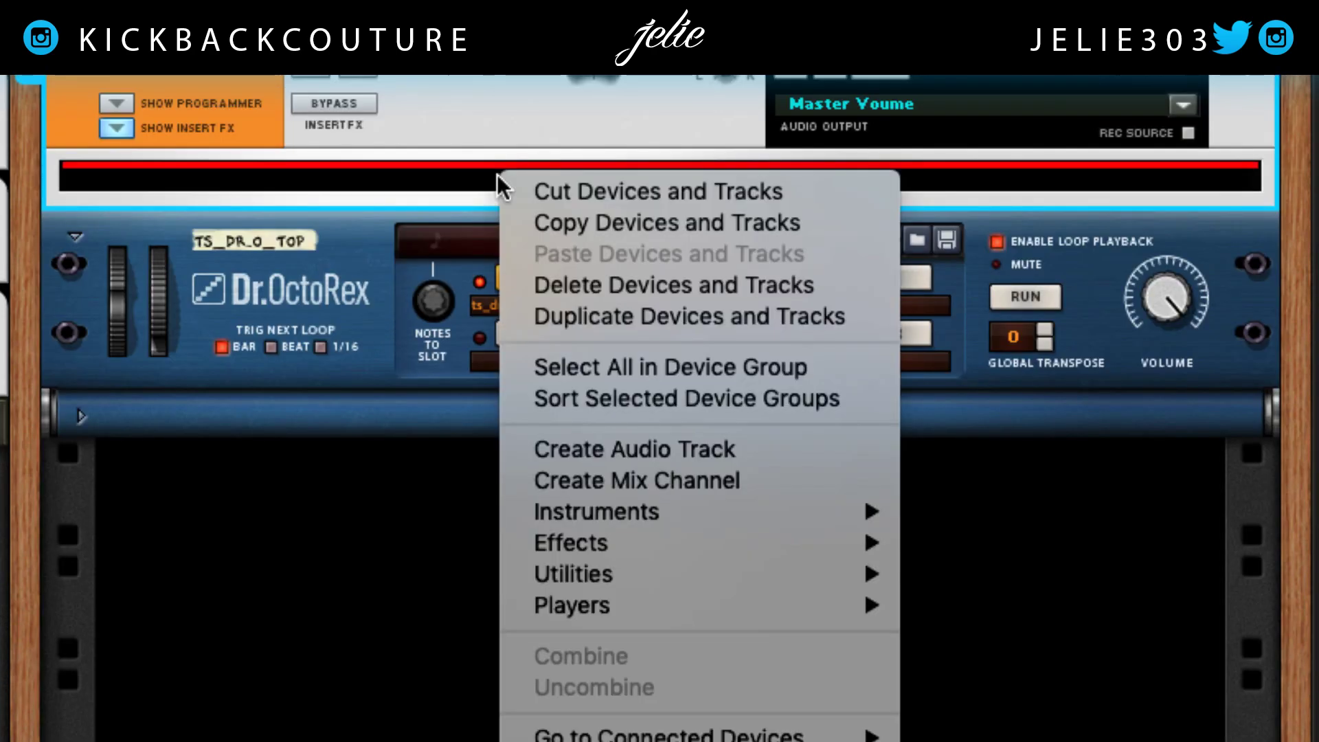
pyautogui.moveTo(734, 544)
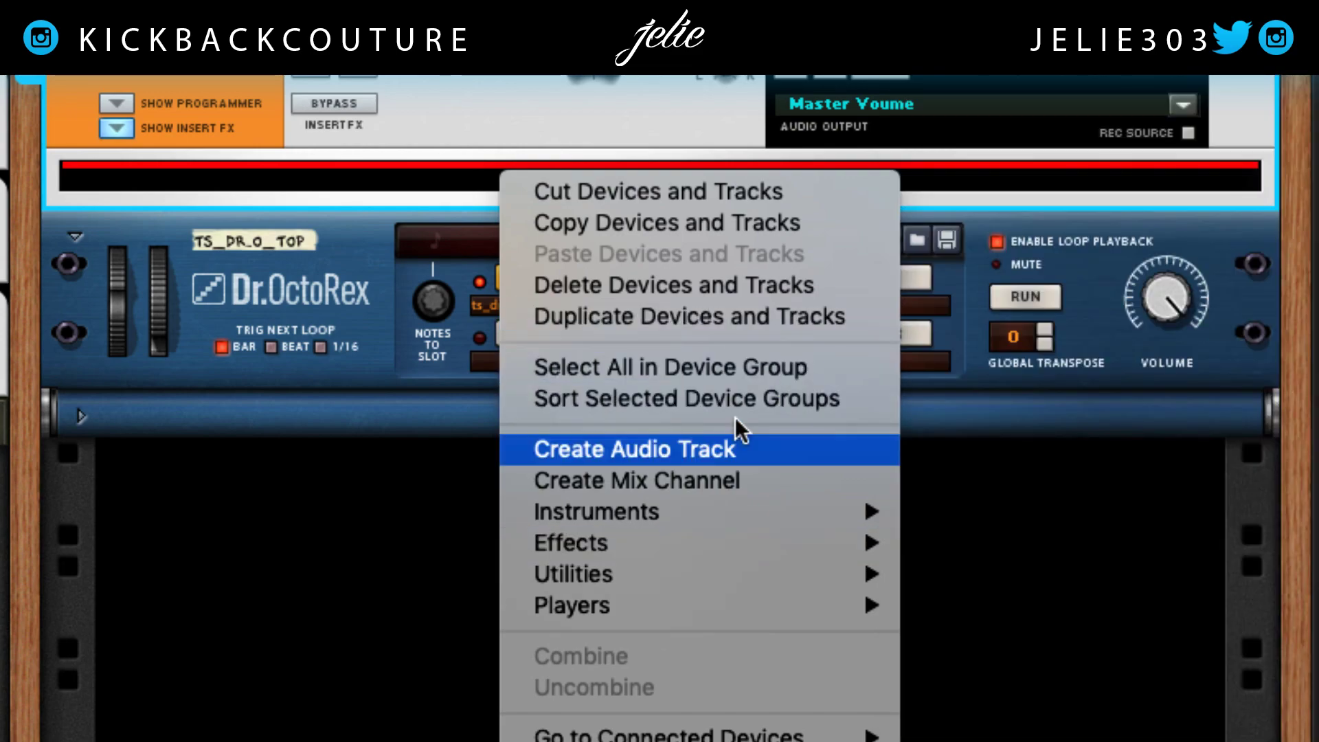
pyautogui.moveTo(675, 513)
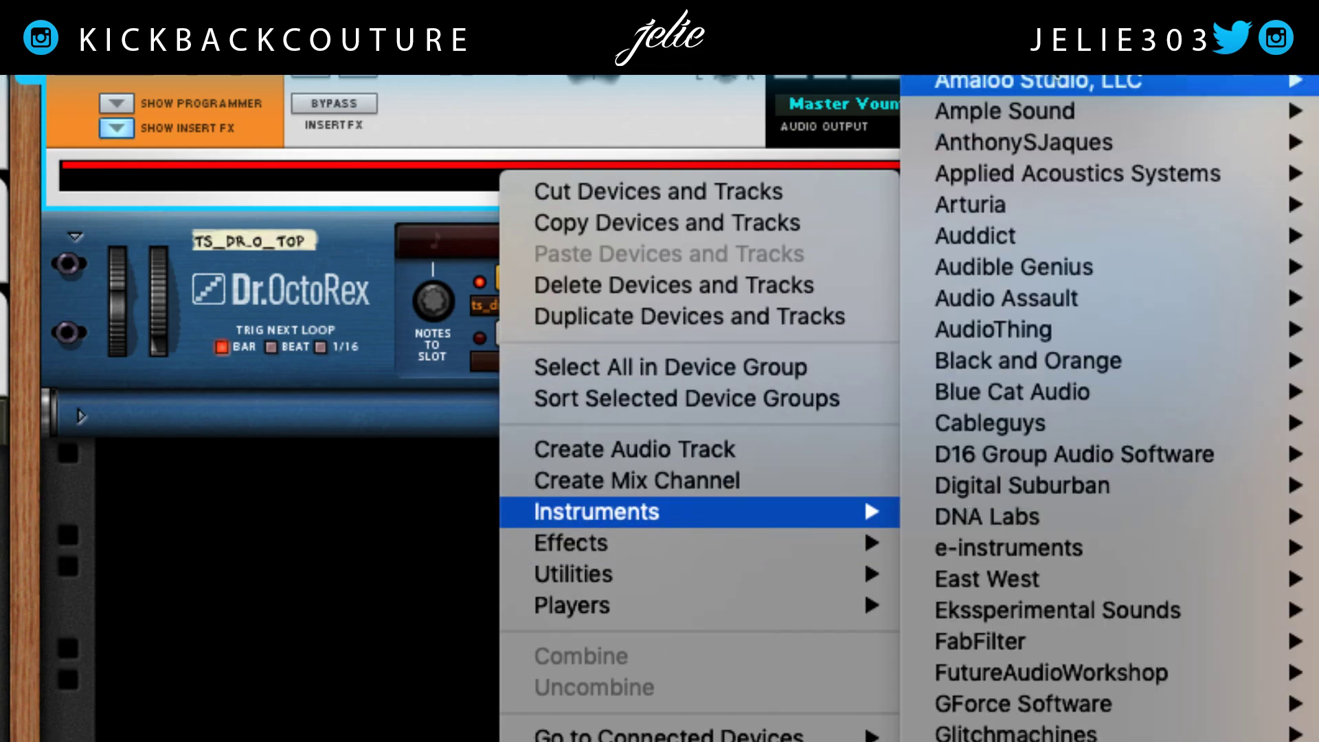
pyautogui.moveTo(1058, 0)
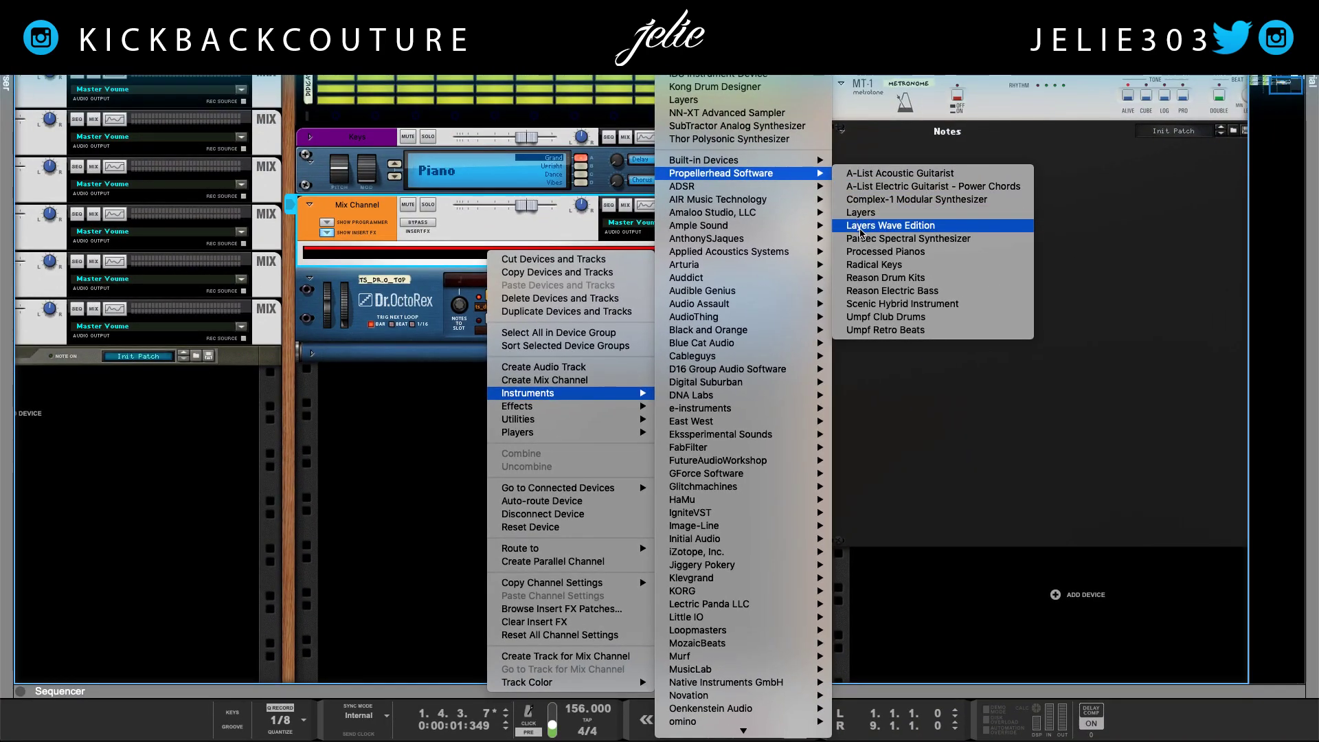
pyautogui.click(873, 253)
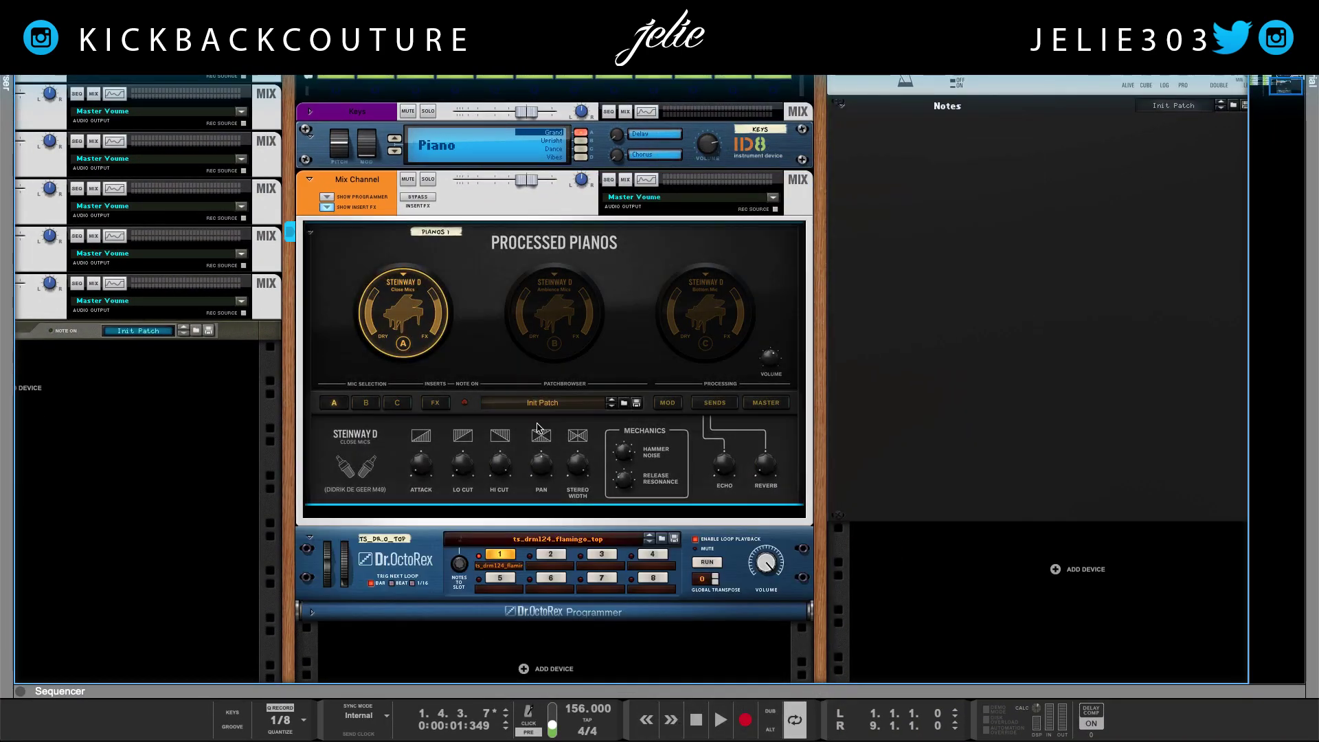
pyautogui.press('Tab')
# - Cable Dr. OctoRex Main Output into Processed Pianos Audio In, its outputs to Mix Channel Input
pyautogui.click(686, 282)
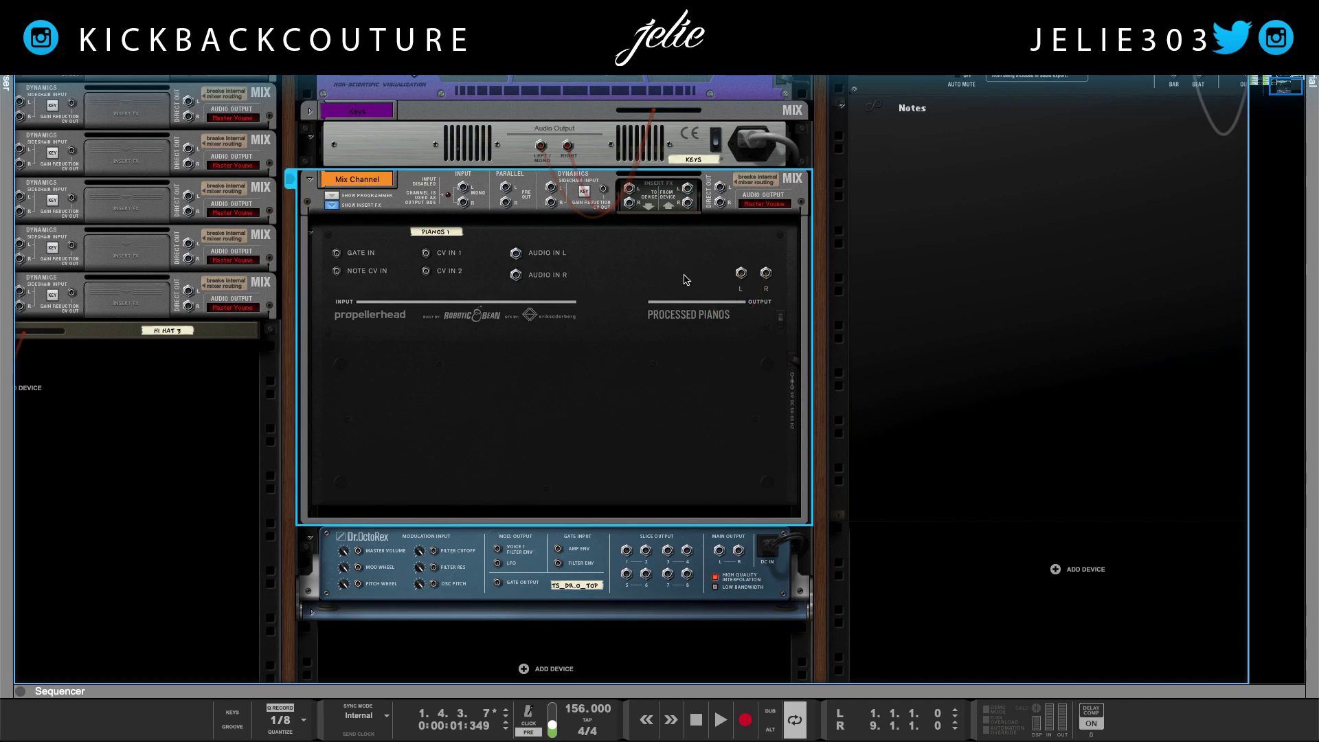
pyautogui.moveTo(723, 549); pyautogui.dragTo(516, 252)
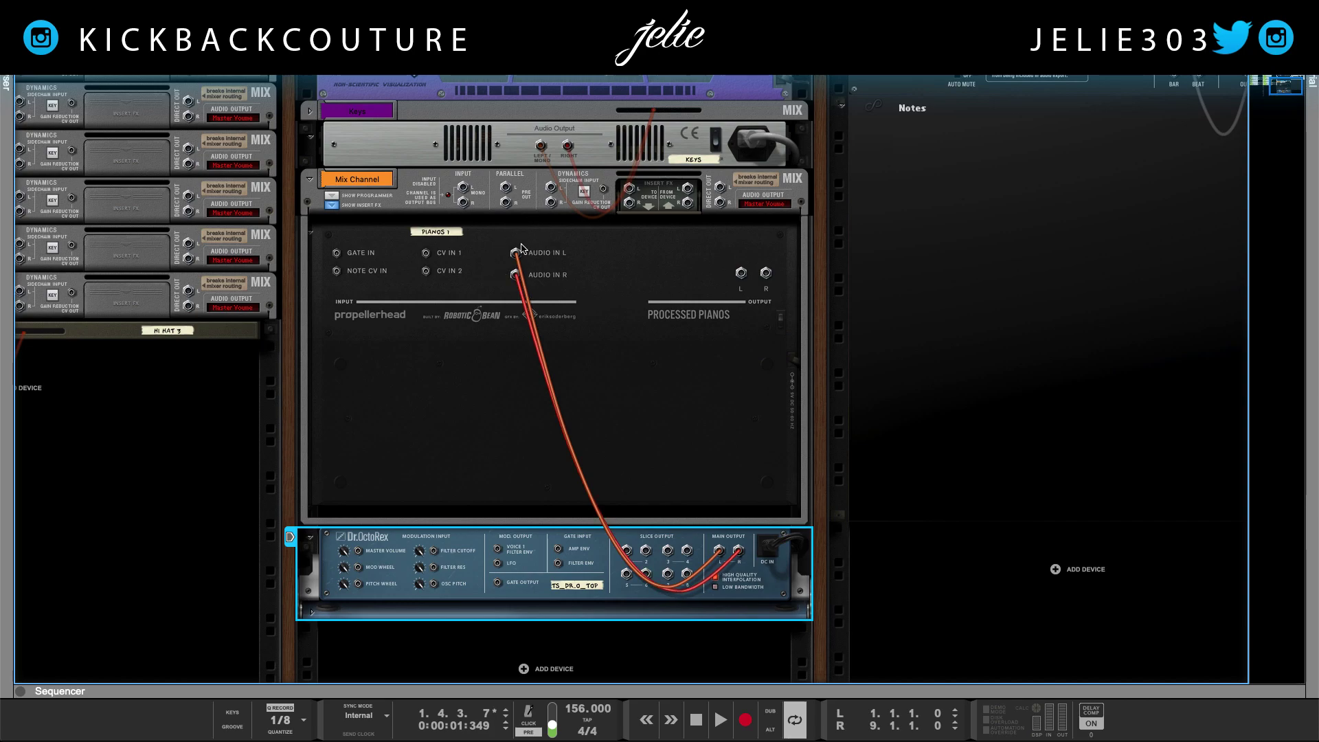
pyautogui.moveTo(740, 274); pyautogui.dragTo(466, 184)
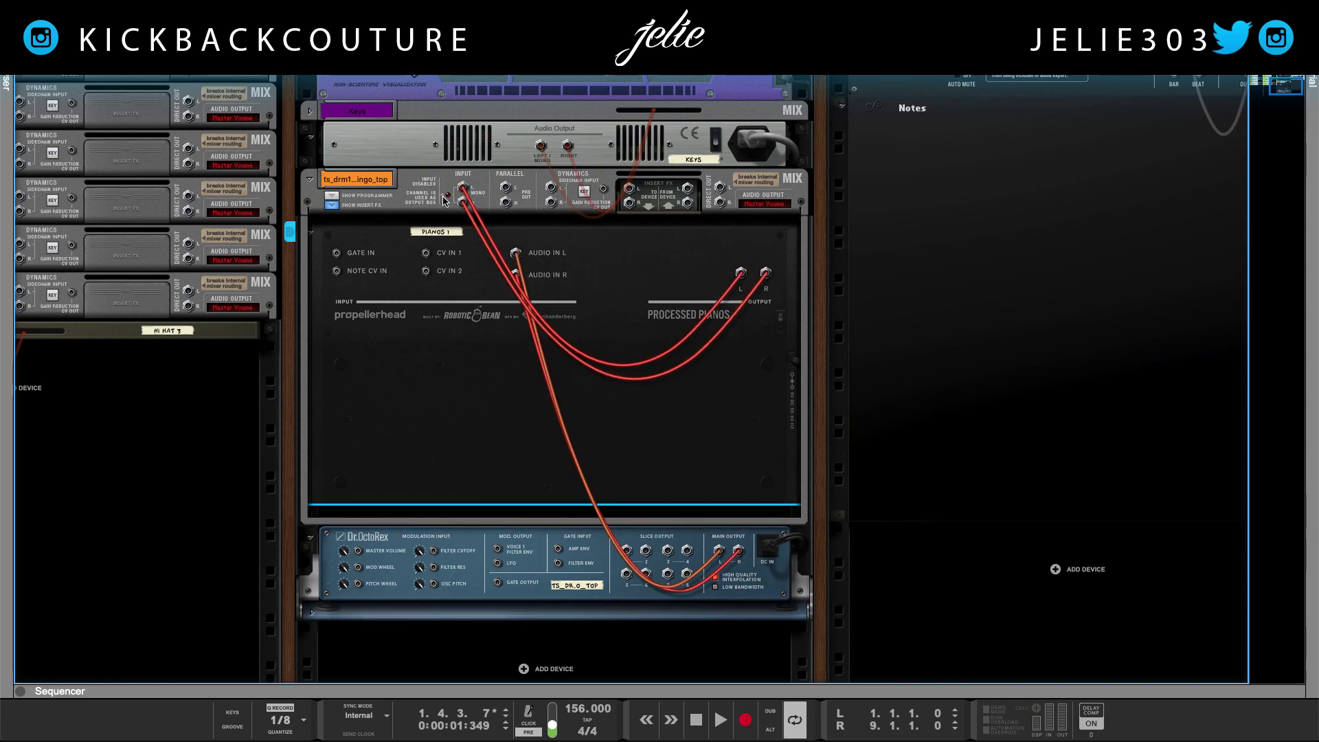
pyautogui.press('Tab')
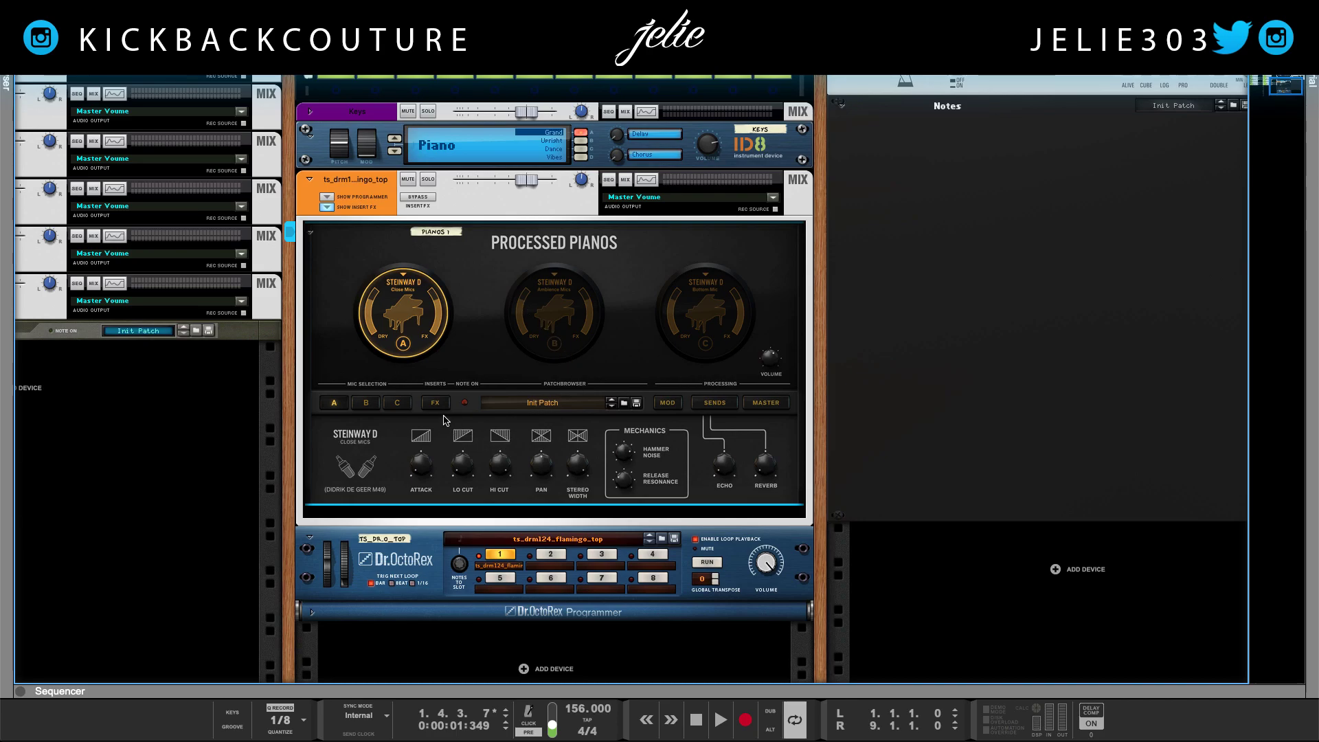
# - Turn on Processed Pianos' Lo-Fi insert with distortion at about 88%
pyautogui.click(423, 404)
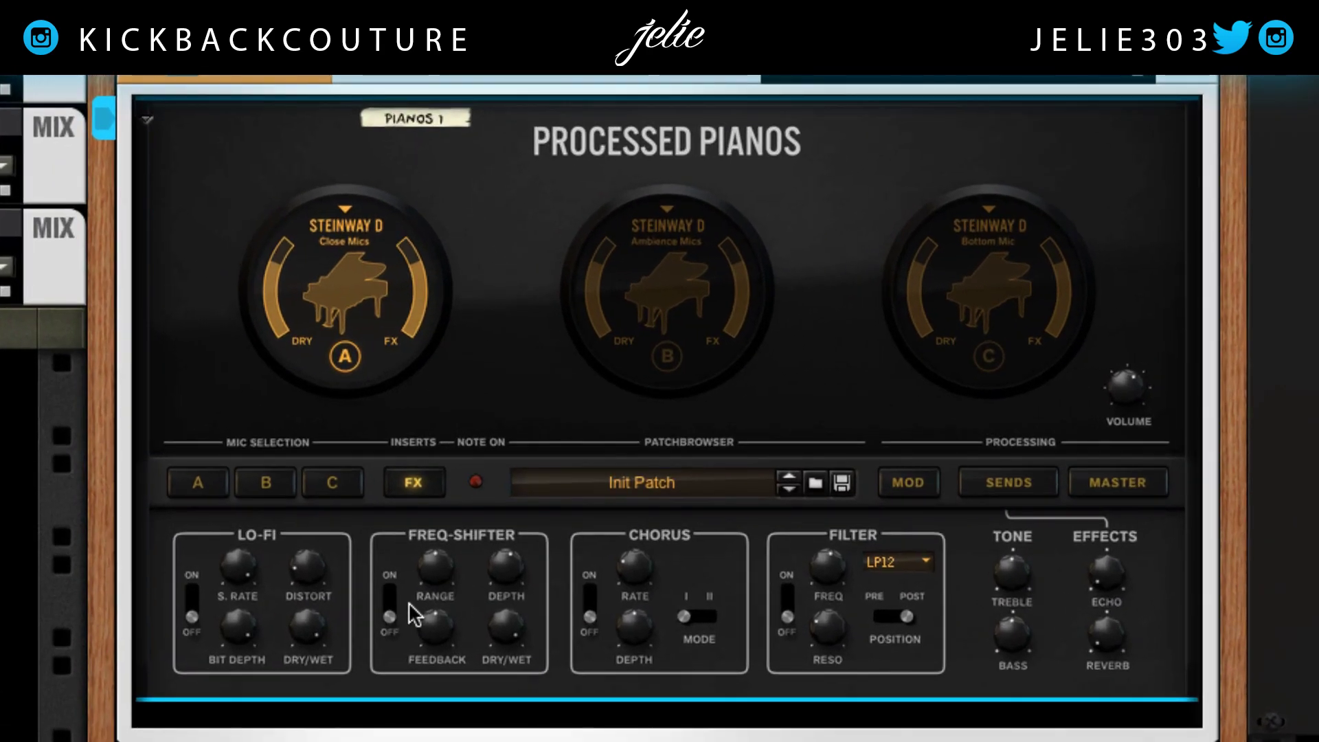
pyautogui.click(197, 592)
pyautogui.moveTo(316, 585); pyautogui.dragTo(345, 546)
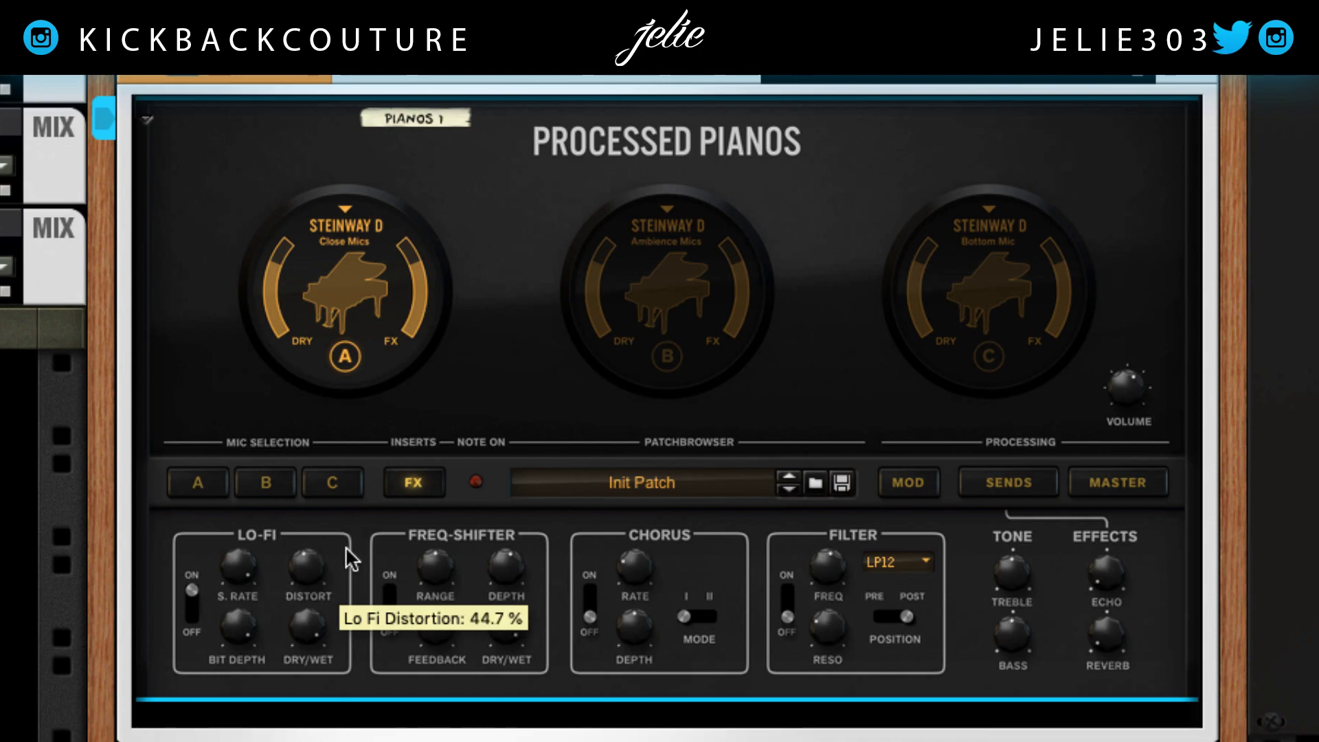
# - Enable Freq-Shifter at about 72% range with 1.9 Hz chorus rate, and enable Filter with cutoff adjusted
pyautogui.click(393, 594)
pyautogui.moveTo(438, 570); pyautogui.dragTo(507, 560)
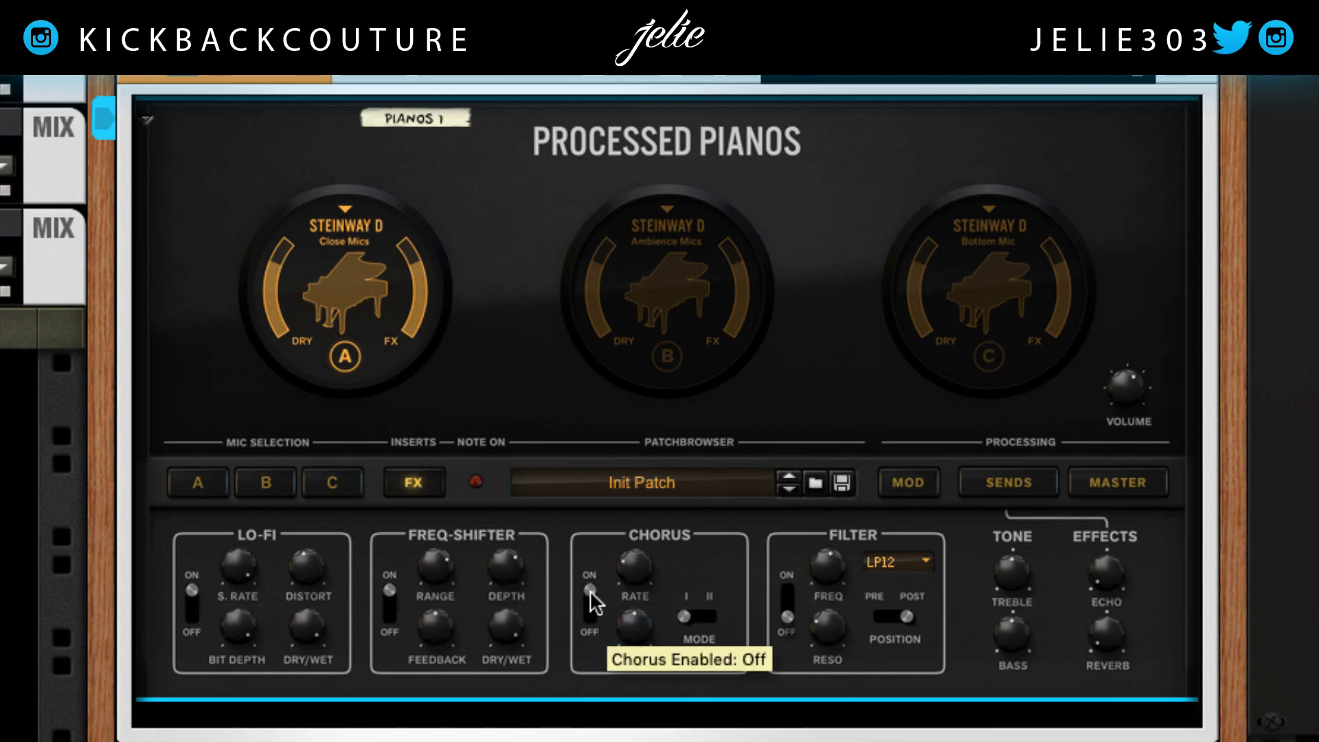
pyautogui.moveTo(624, 570); pyautogui.dragTo(673, 525)
pyautogui.click(790, 595)
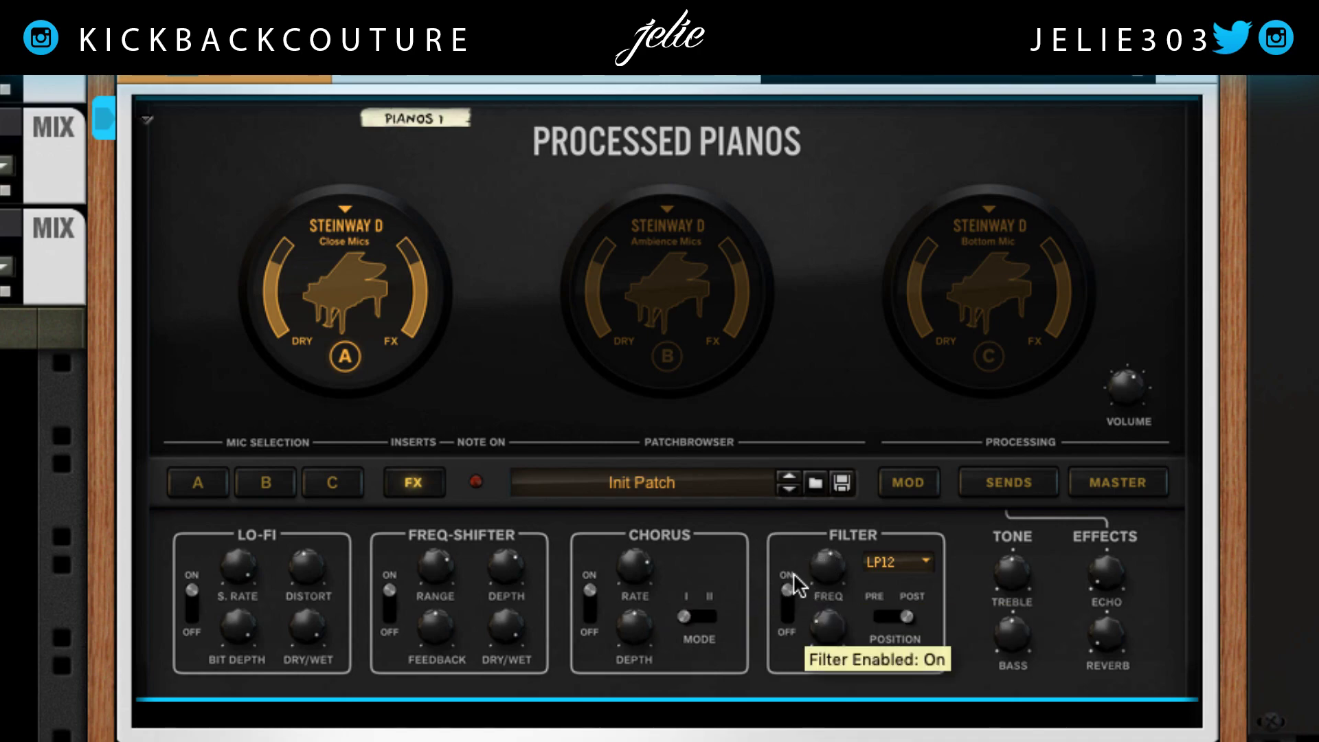
pyautogui.moveTo(826, 565); pyautogui.dragTo(882, 543)
# - Route LFO 1 to the insert Filter Cutoff with a modulation amount of 8
pyautogui.click(908, 484)
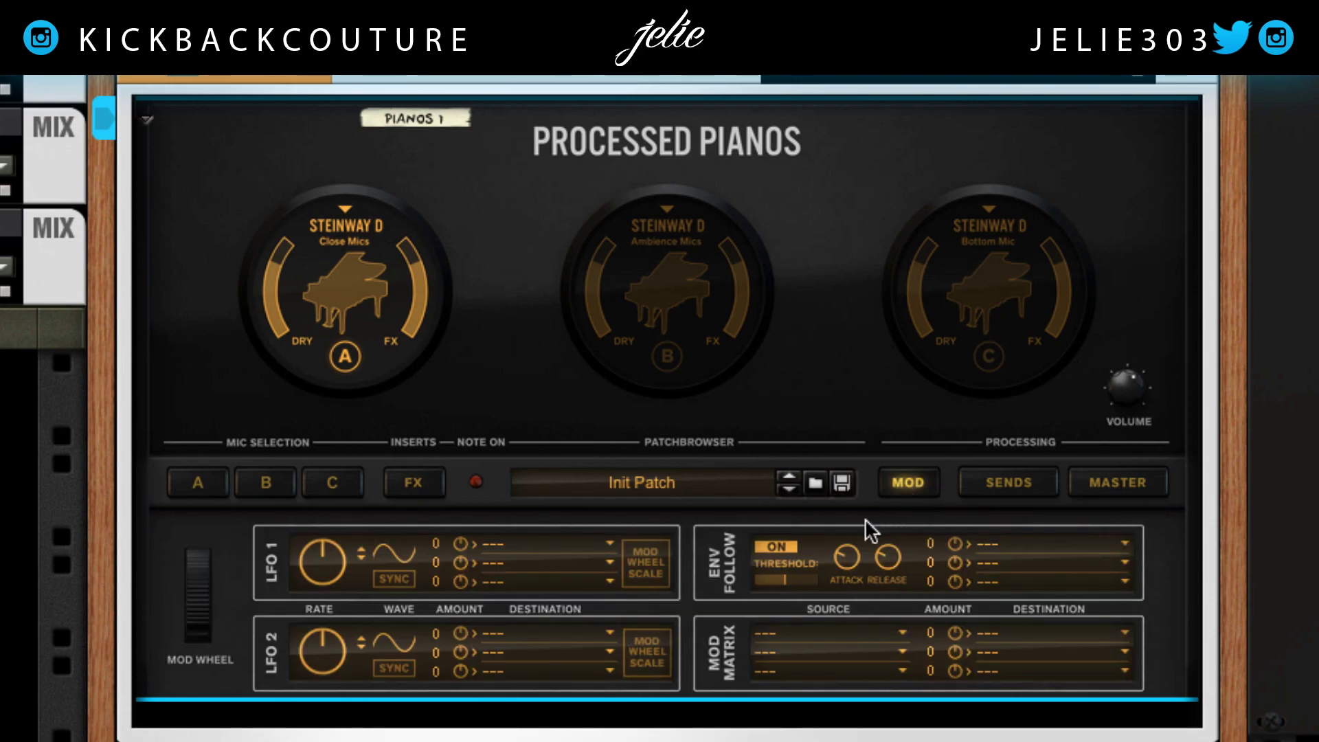
pyautogui.click(520, 547)
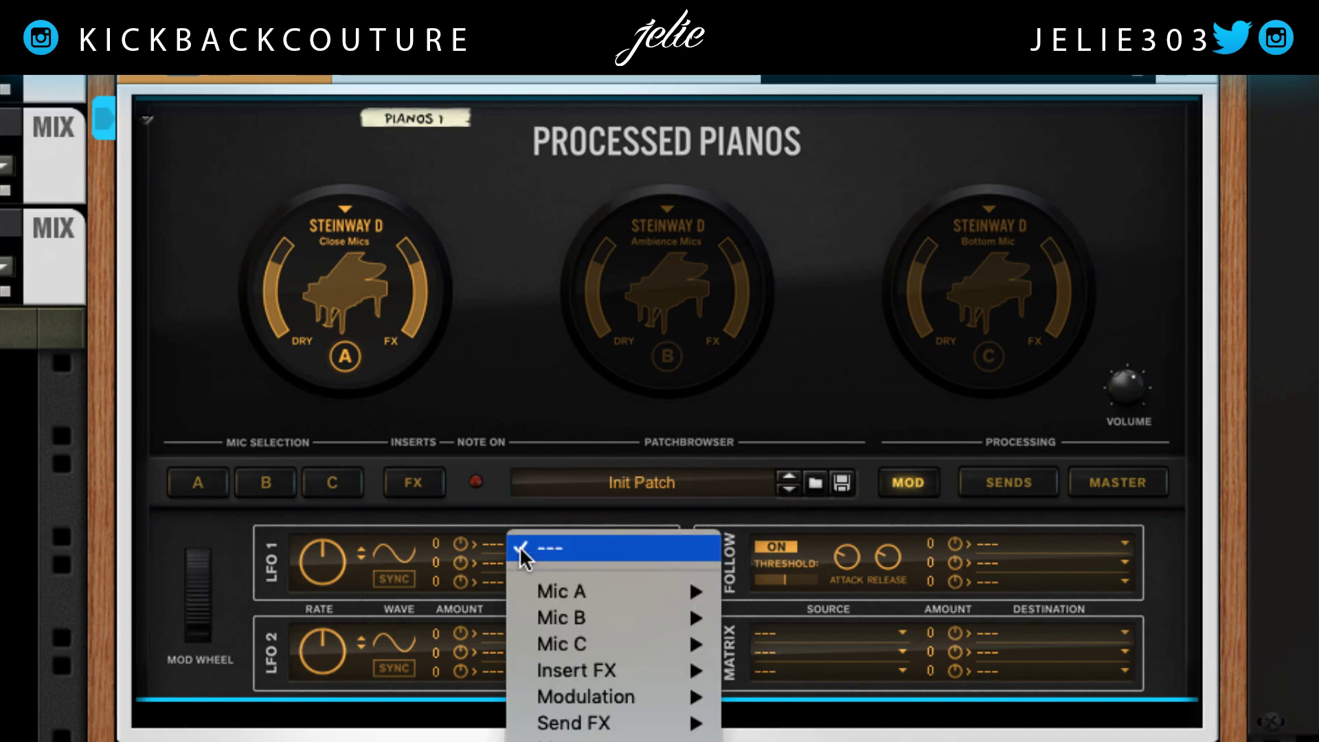
pyautogui.moveTo(608, 677)
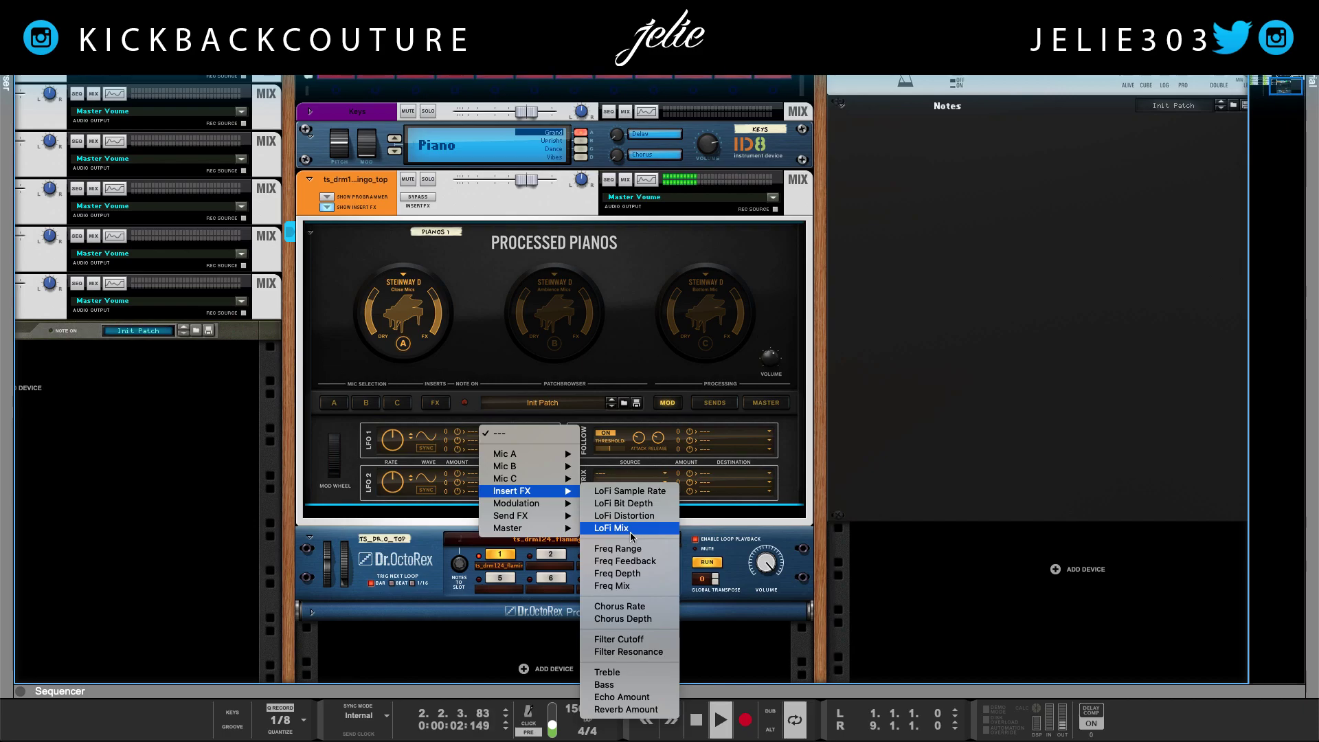
pyautogui.click(639, 637)
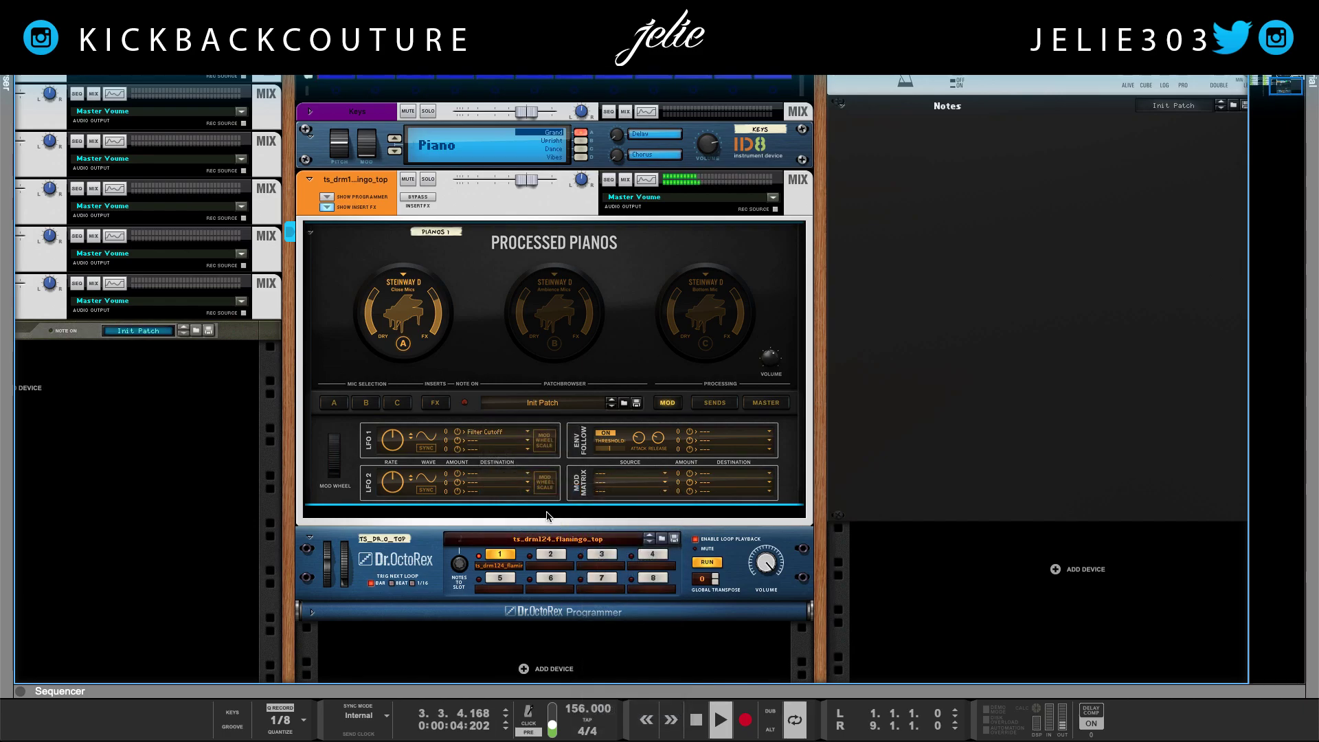
pyautogui.moveTo(459, 433); pyautogui.dragTo(459, 426)
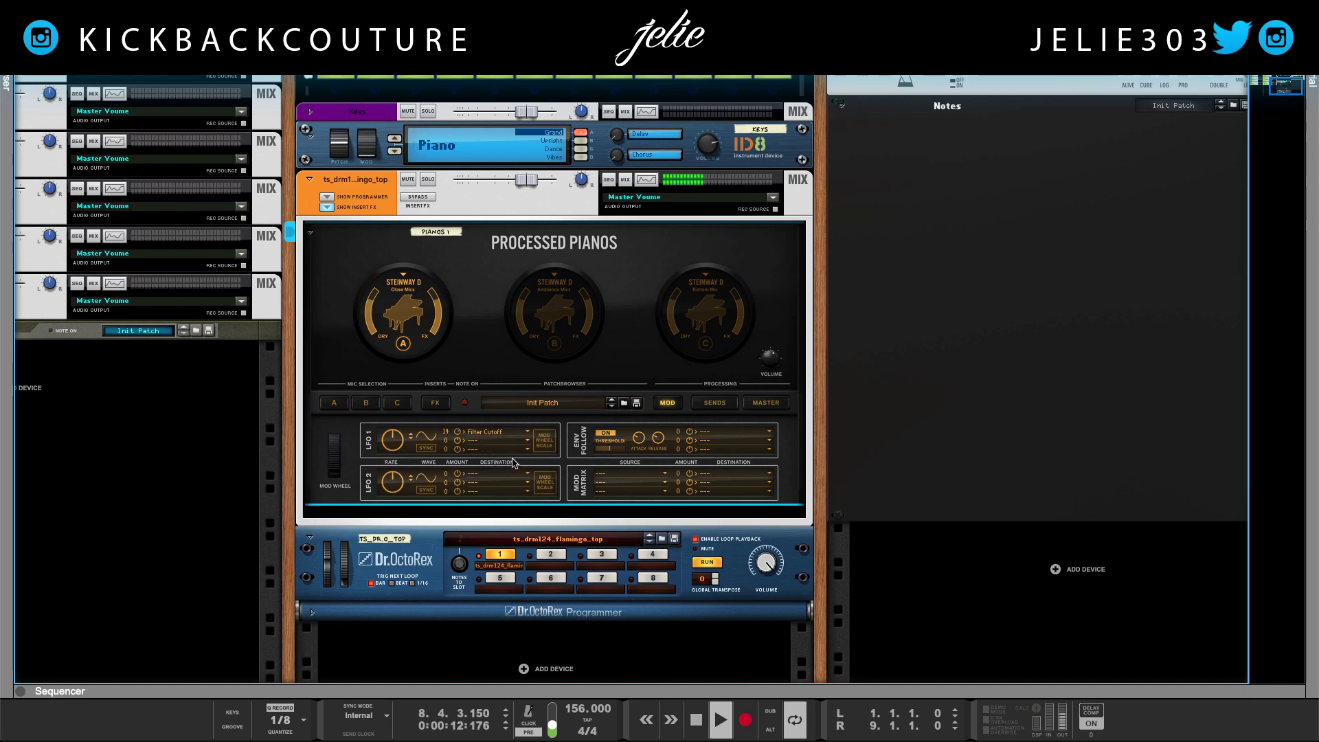
# - Stop playback and return to Processed Pianos' insert effects page
pyautogui.moveTo(395, 445)
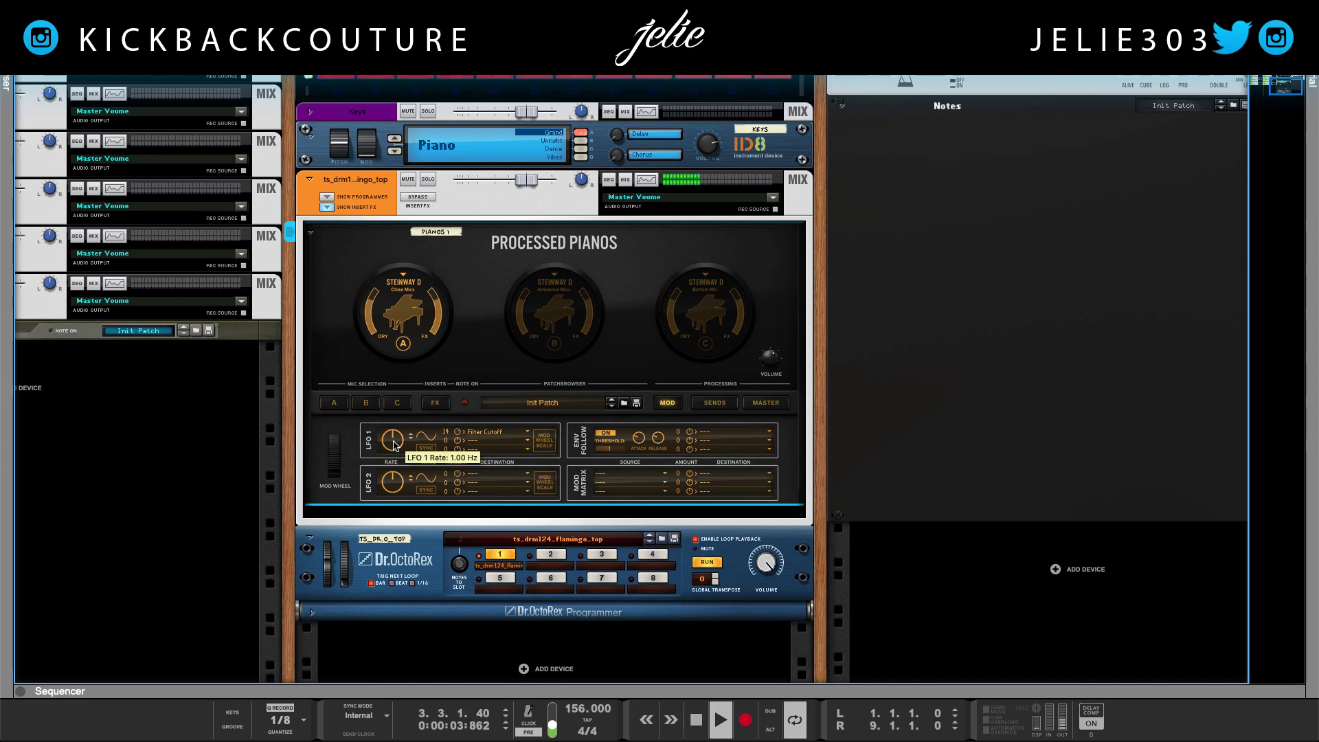
pyautogui.press('space')
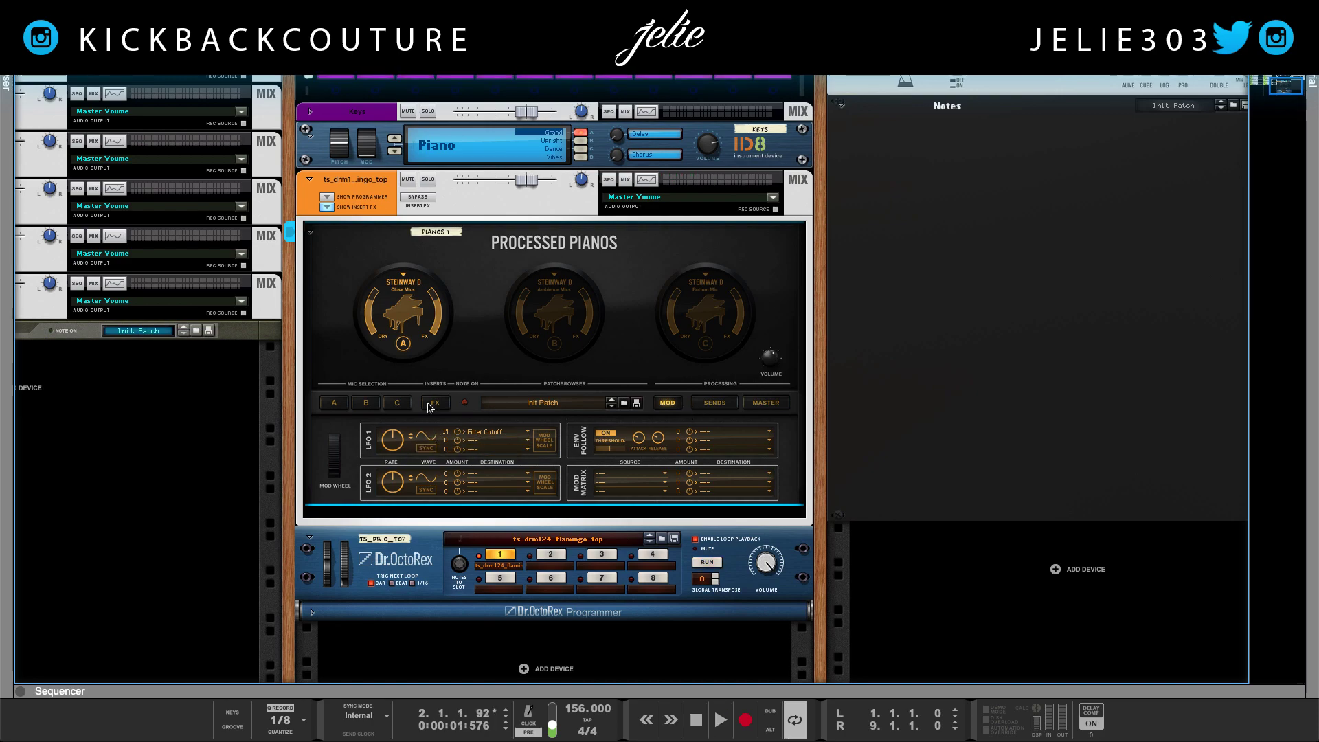
pyautogui.click(434, 402)
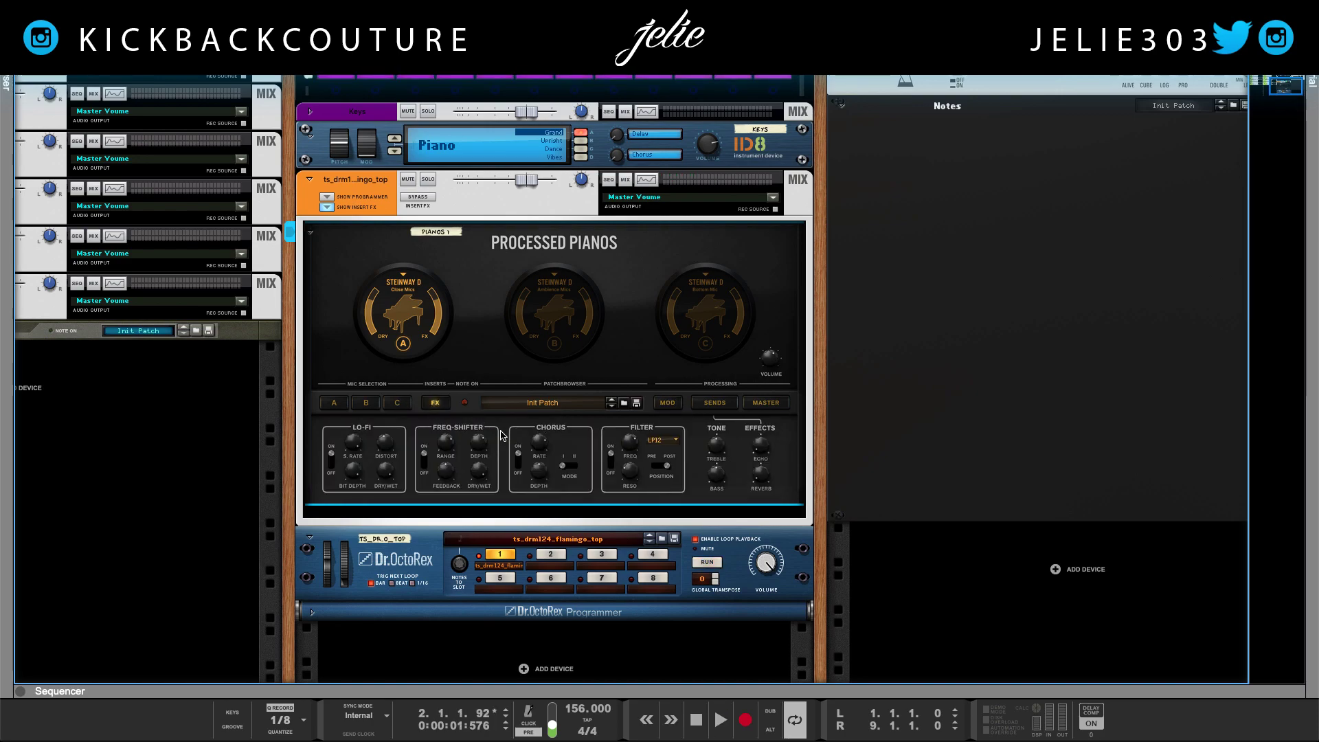